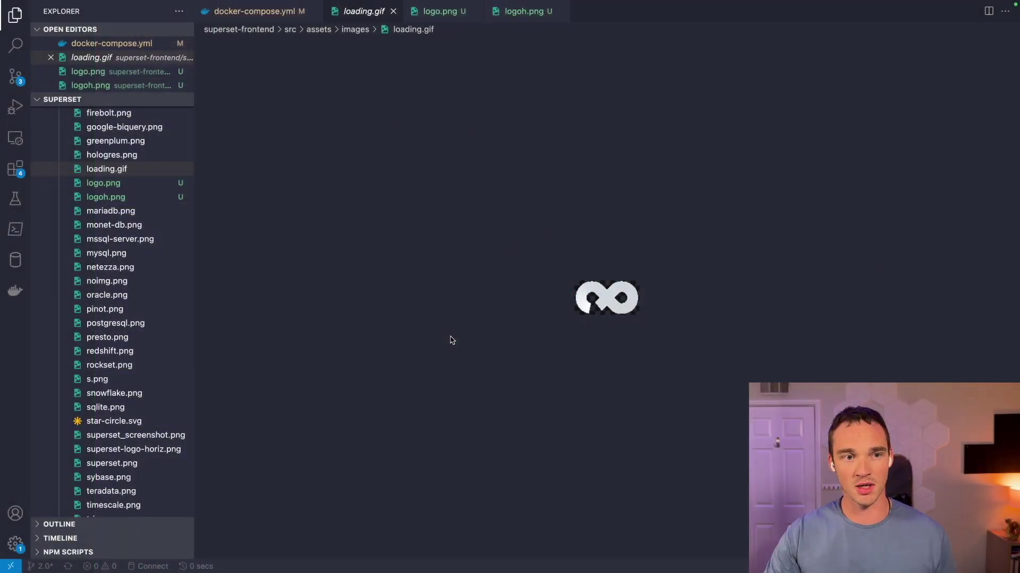
Step: Switch desktop spaces past Docker Desktop over to the Safari window on favicon.io
key("ctrl+Right")
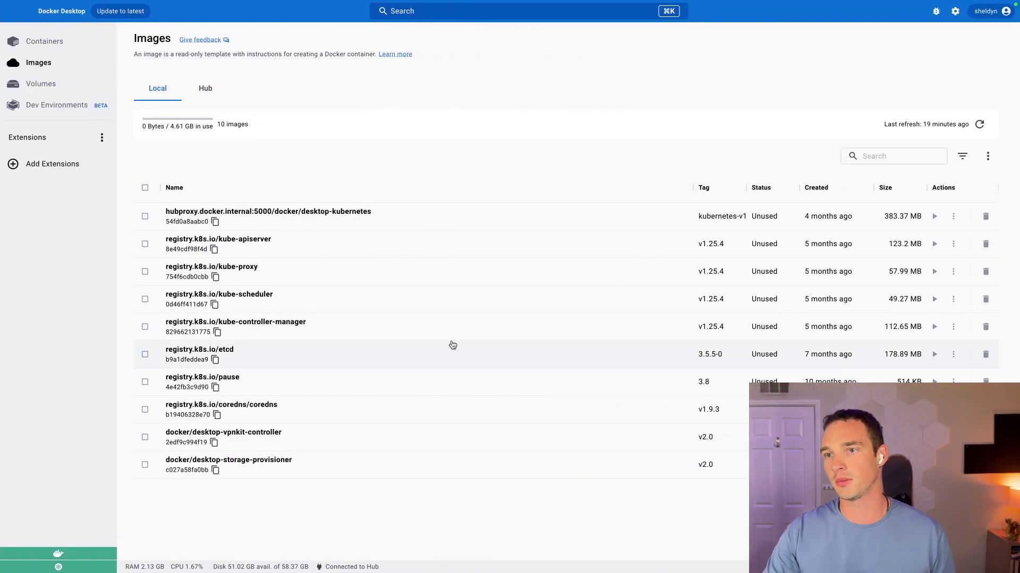
key("ctrl+Right")
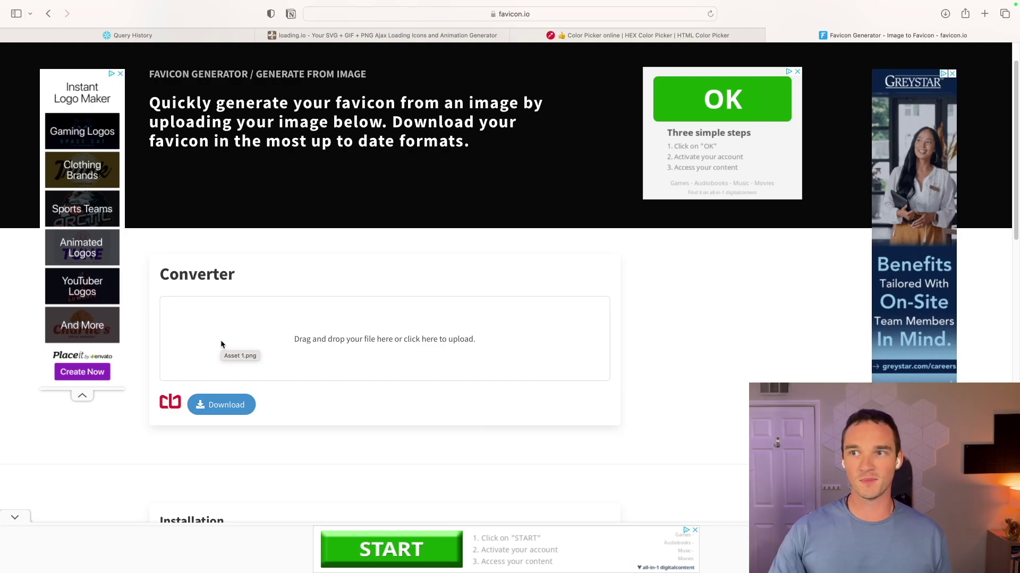
Step: Scroll favicon.io, then bring up the color picker tab showing the CB logo red #da1f32
scroll(329, 286, "up", 2)
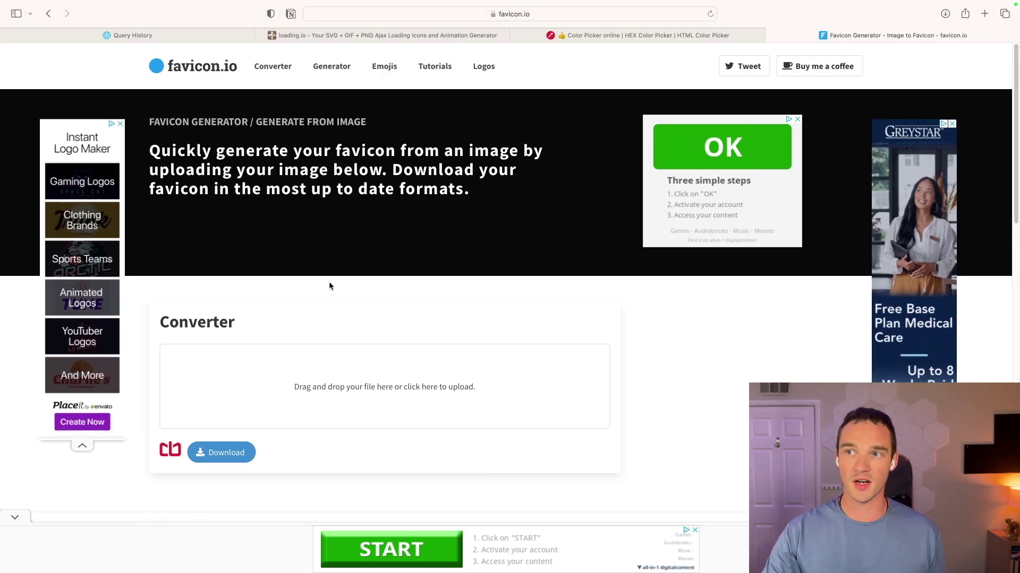
scroll(328, 286, "down", 1)
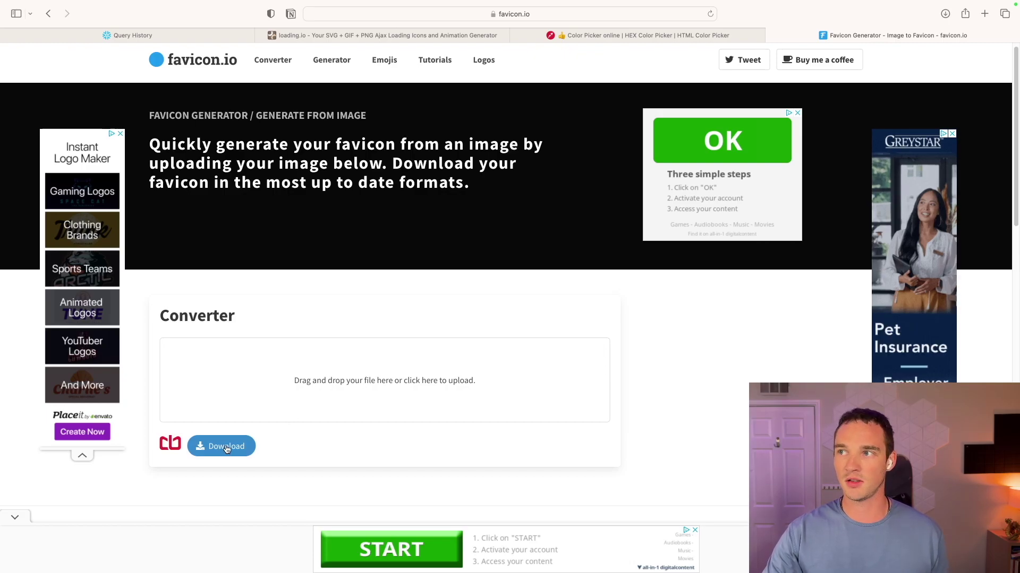
left_click(590, 36)
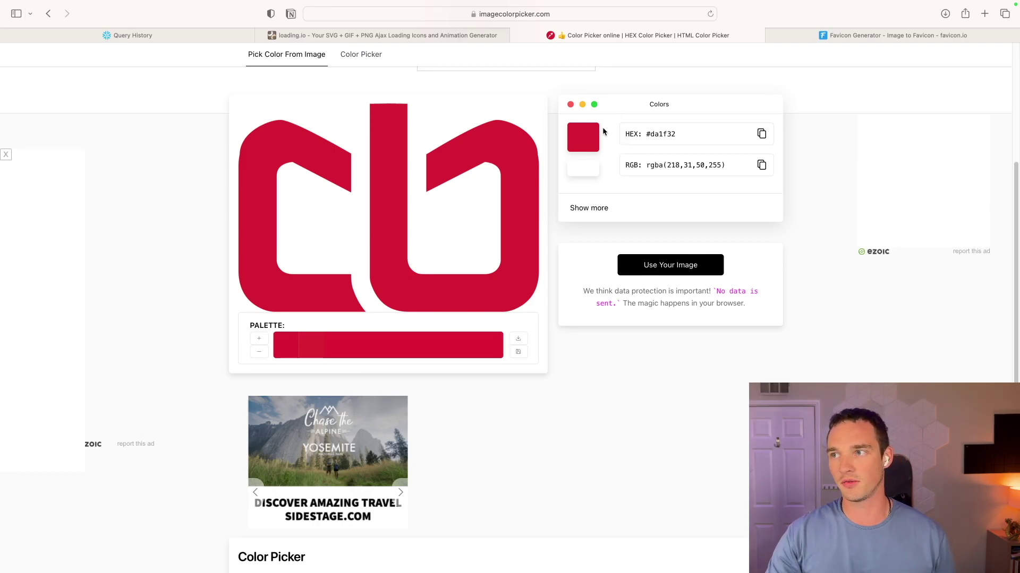
Step: Search 'adobe color' from the address bar and load the suggested Adobe Color website
left_click(630, 15)
type("adobe color")
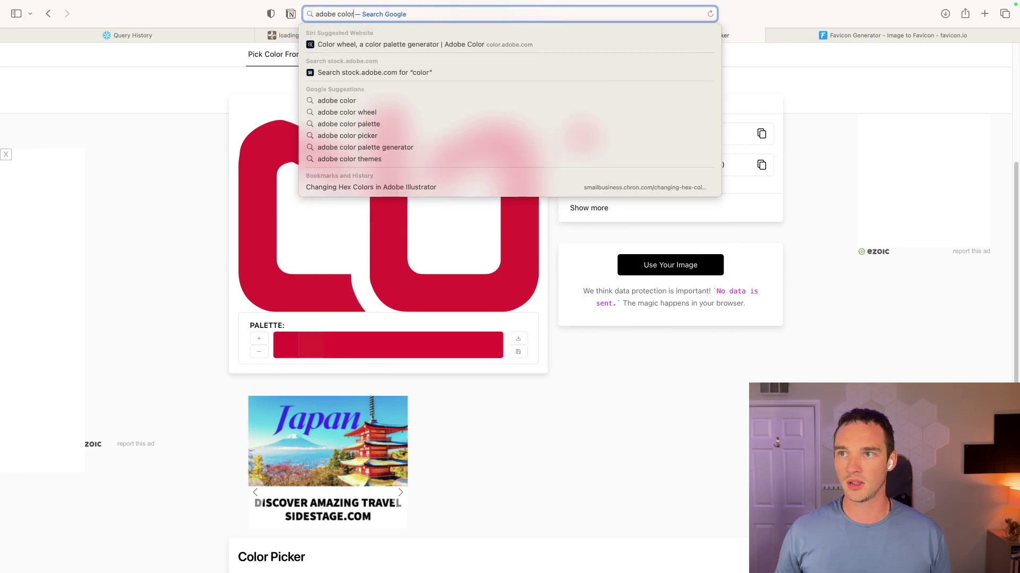
key("Down")
key("Return")
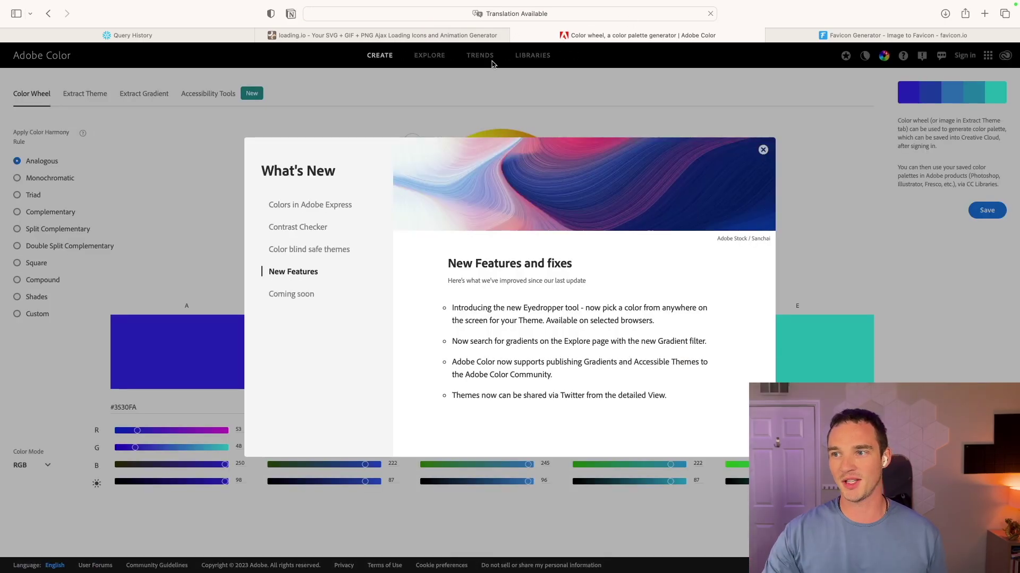
Step: Dismiss the What's New and Google sign-in popups, then open the Teals palette from Explore
left_click(763, 150)
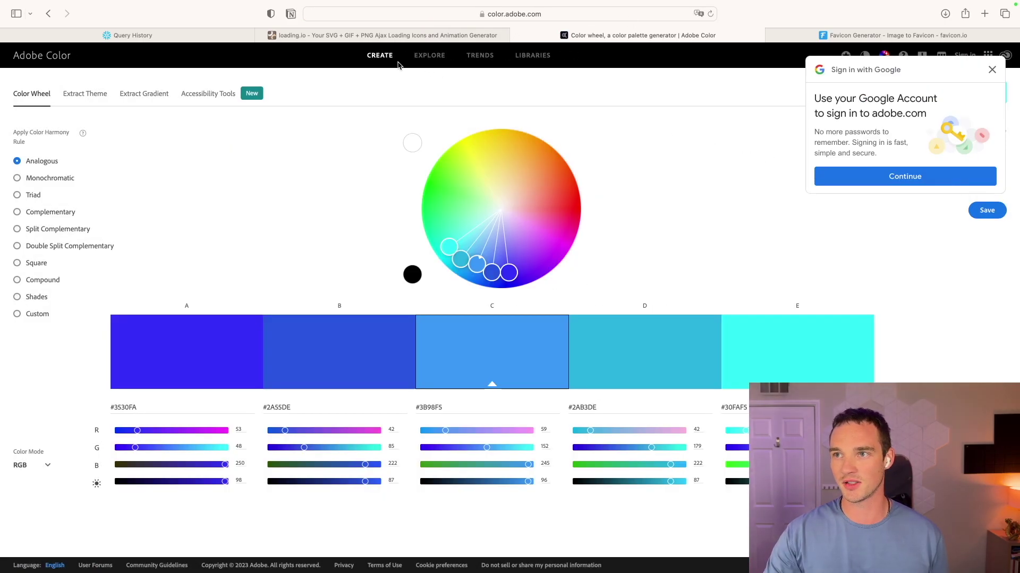
left_click(419, 61)
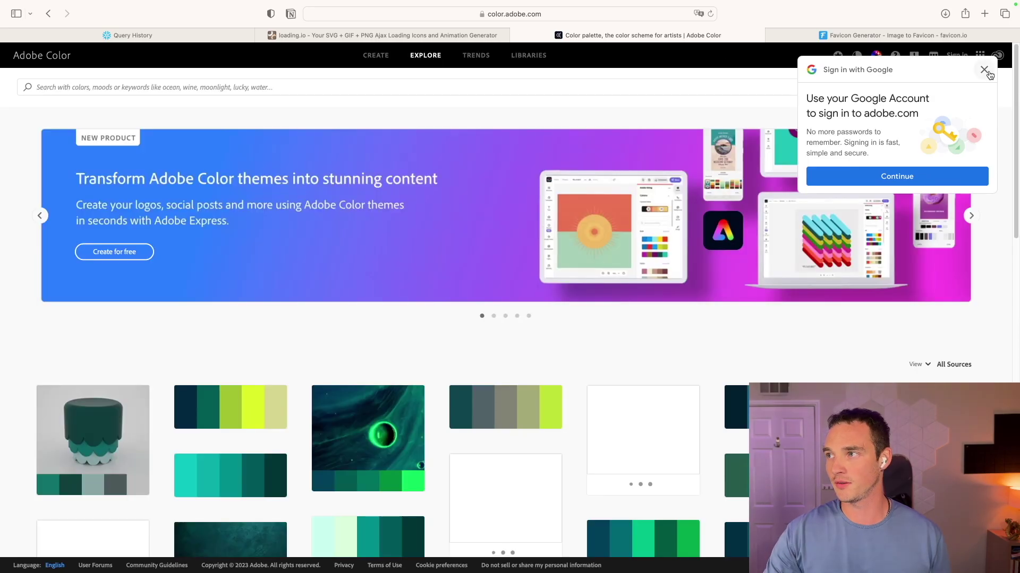
left_click(991, 70)
left_click(256, 85)
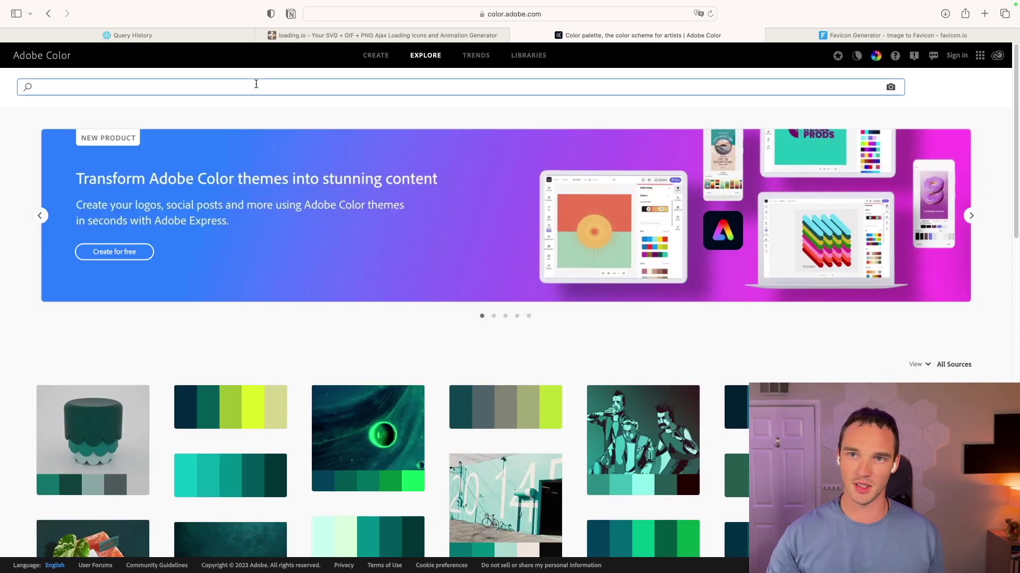
scroll(239, 174, "down", 4)
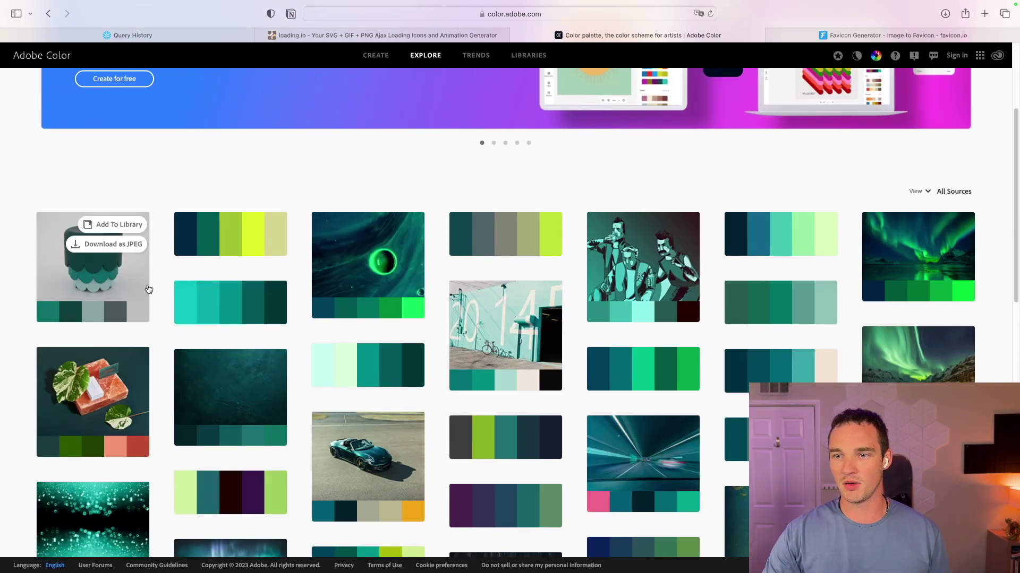
left_click(258, 316)
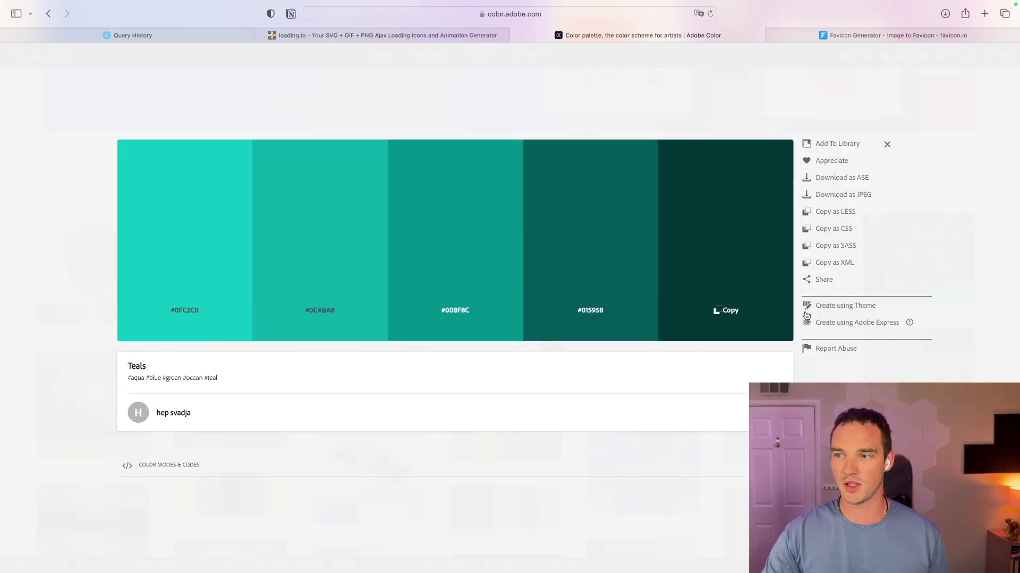
left_click(269, 36)
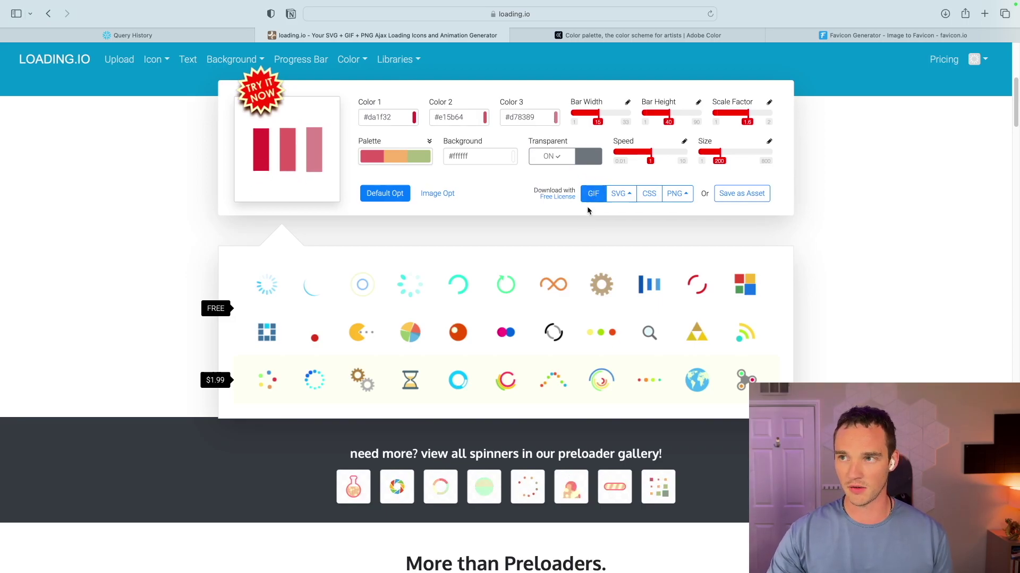
Step: Leave the finished #da1f32/#e15b64/#d78389 loader and switch desktops back to VS Code
key("ctrl+Left")
key("ctrl+Left")
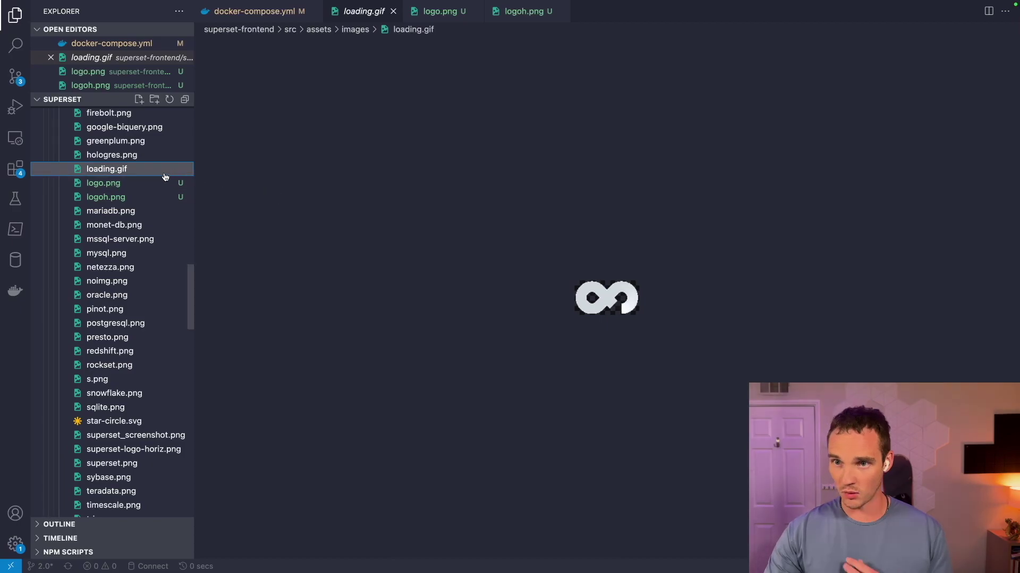
left_click(137, 184)
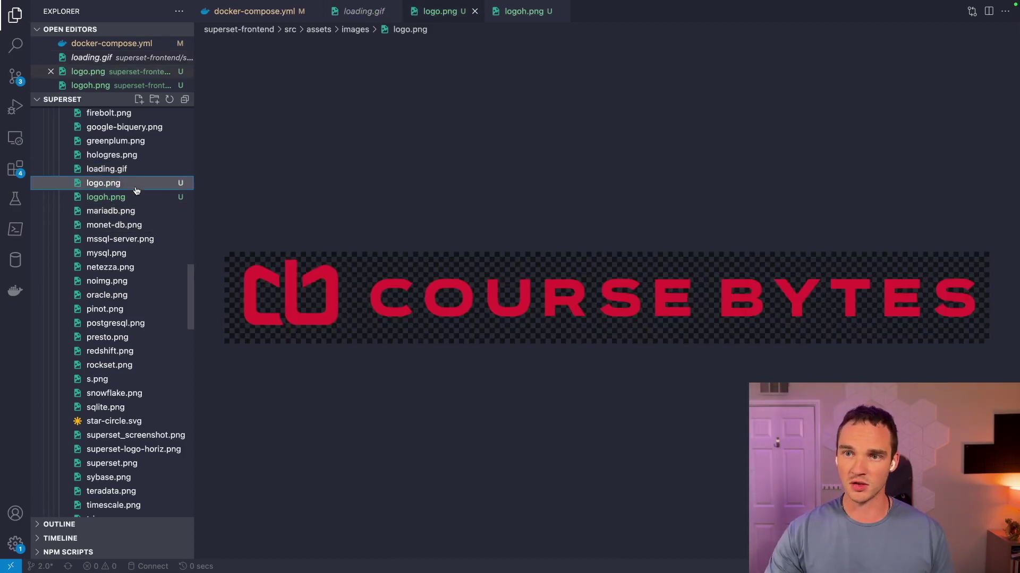
left_click(138, 199)
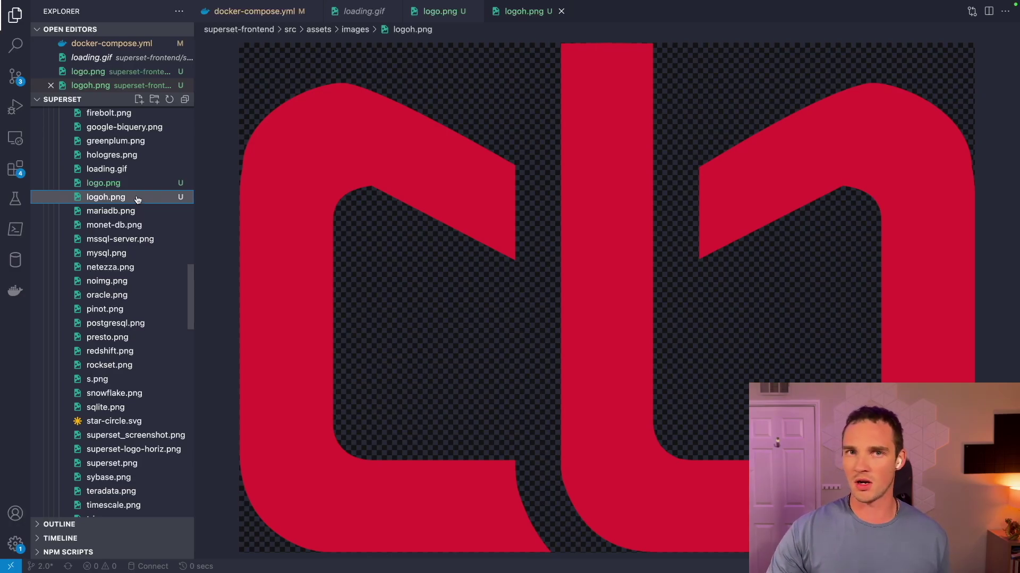
left_click(130, 169)
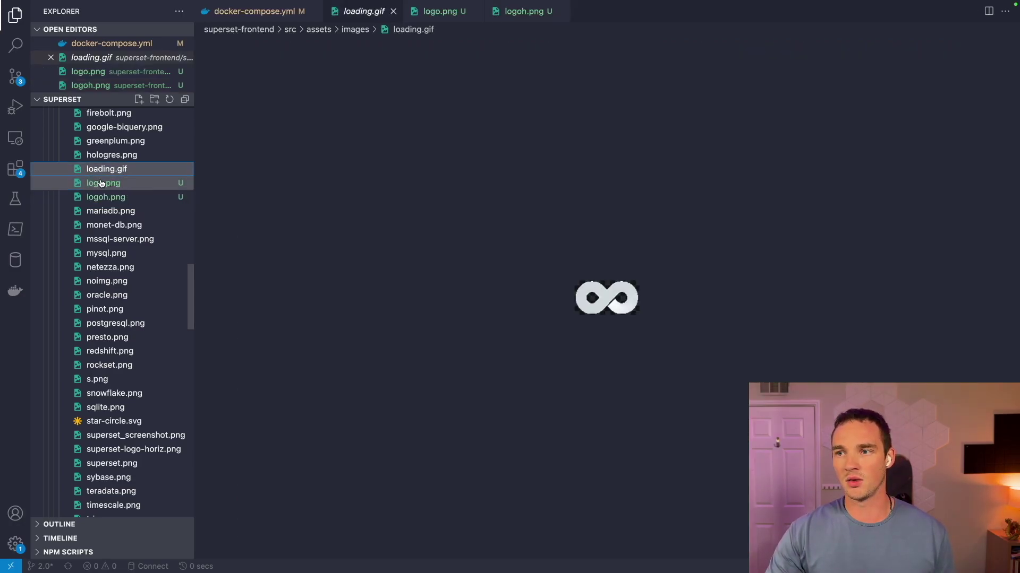
left_click(550, 168)
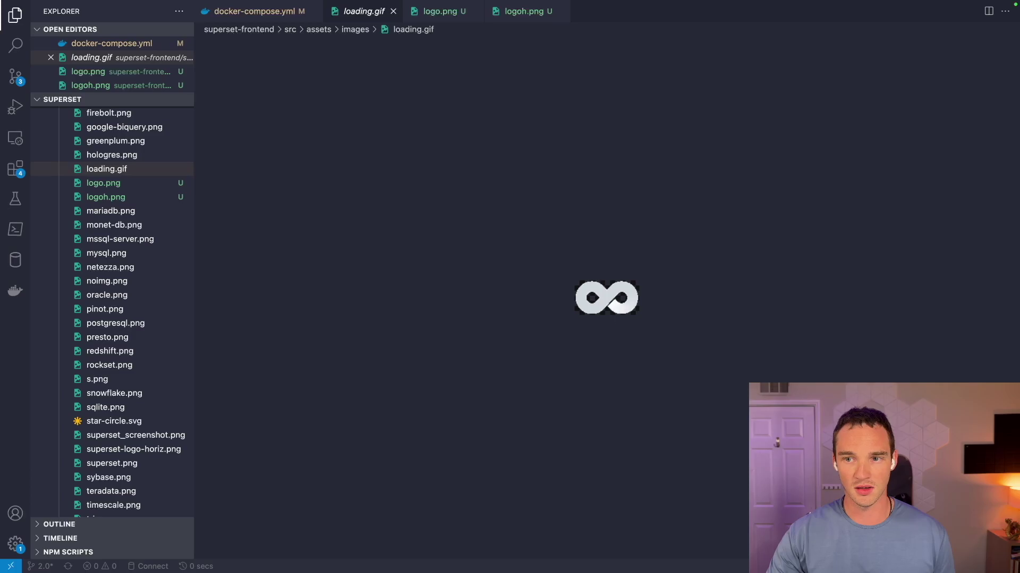
Step: Replace loading.gif in images with the new red loader GIF, then re-preview logo.png and logoh.png
left_click_drag(41, 372, 123, 268)
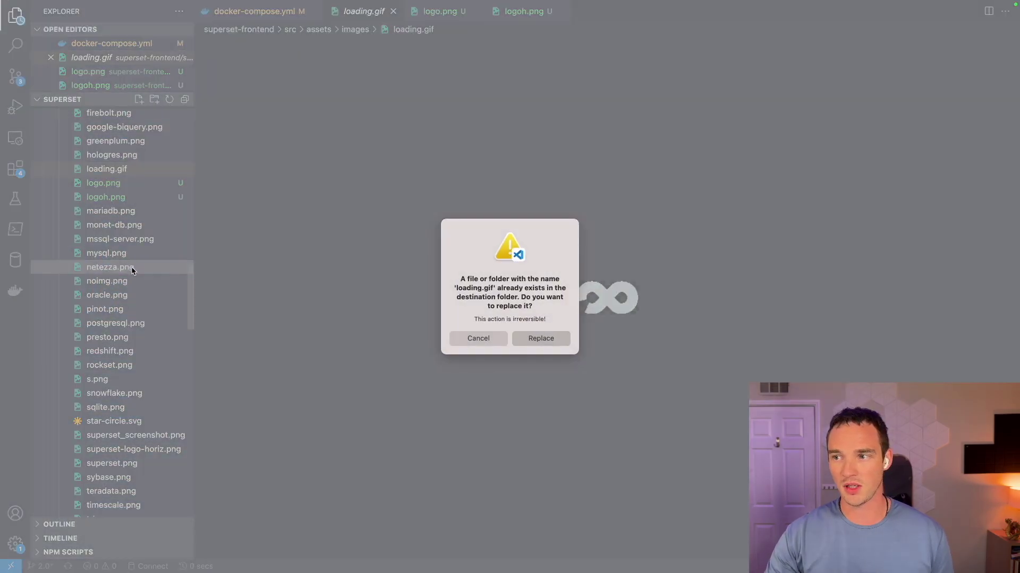
left_click(547, 341)
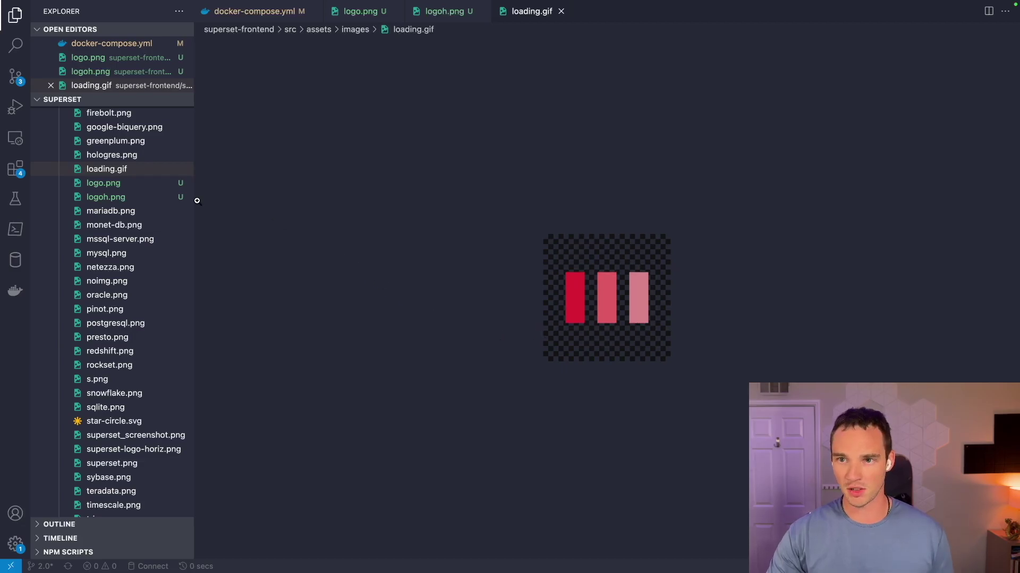
left_click(127, 184)
left_click(140, 197)
scroll(141, 319, "up", 15)
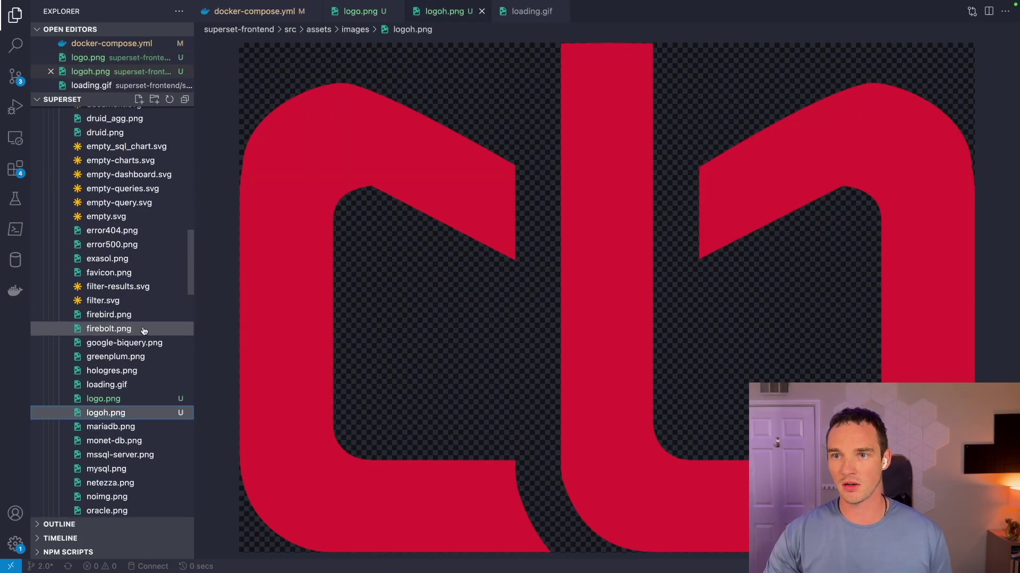
scroll(154, 354, "down", 10)
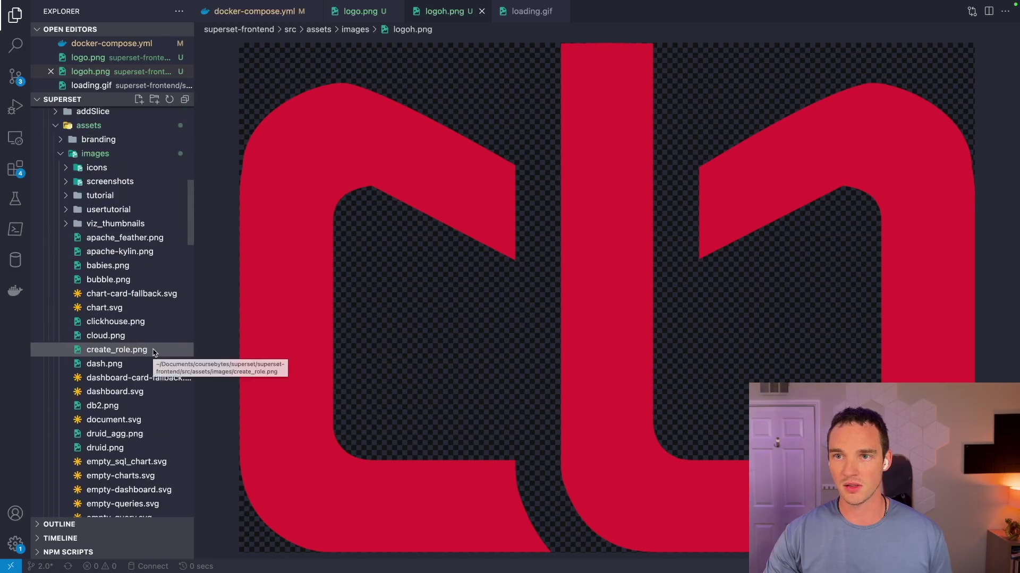
Step: Expand and scroll through the icons folder, then collapse it again
left_click(69, 171)
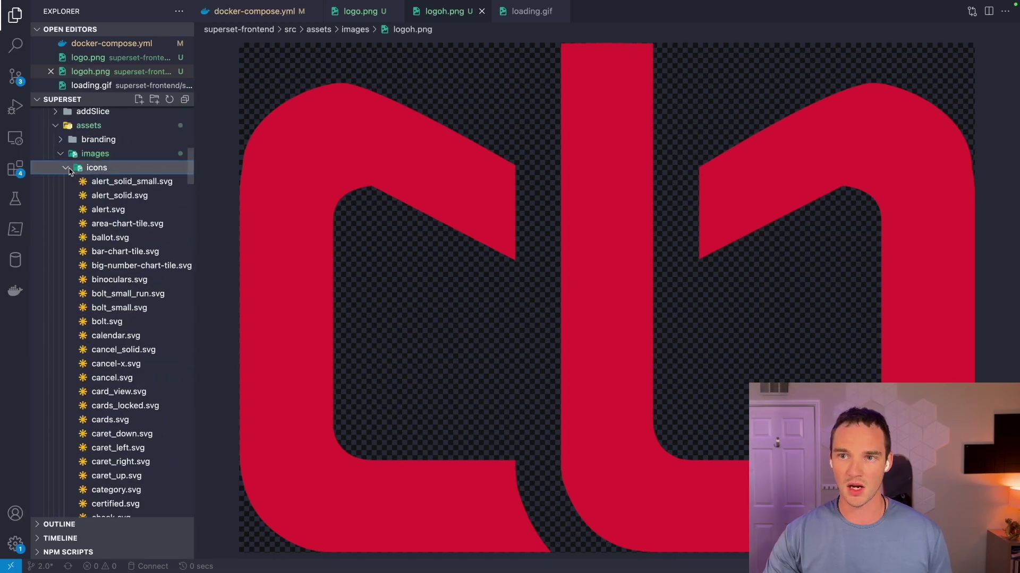
scroll(139, 404, "down", 12)
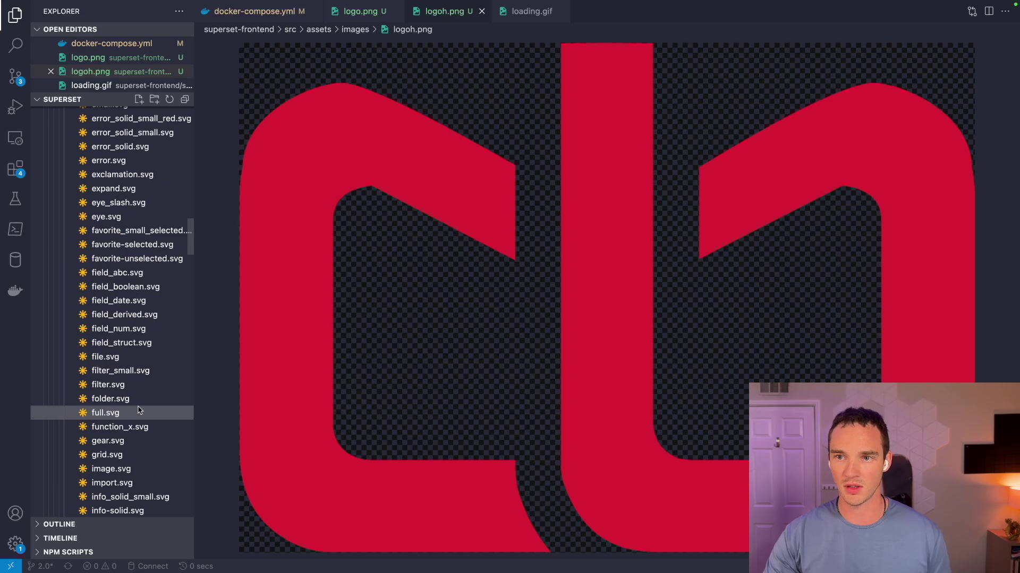
scroll(124, 415, "down", 10)
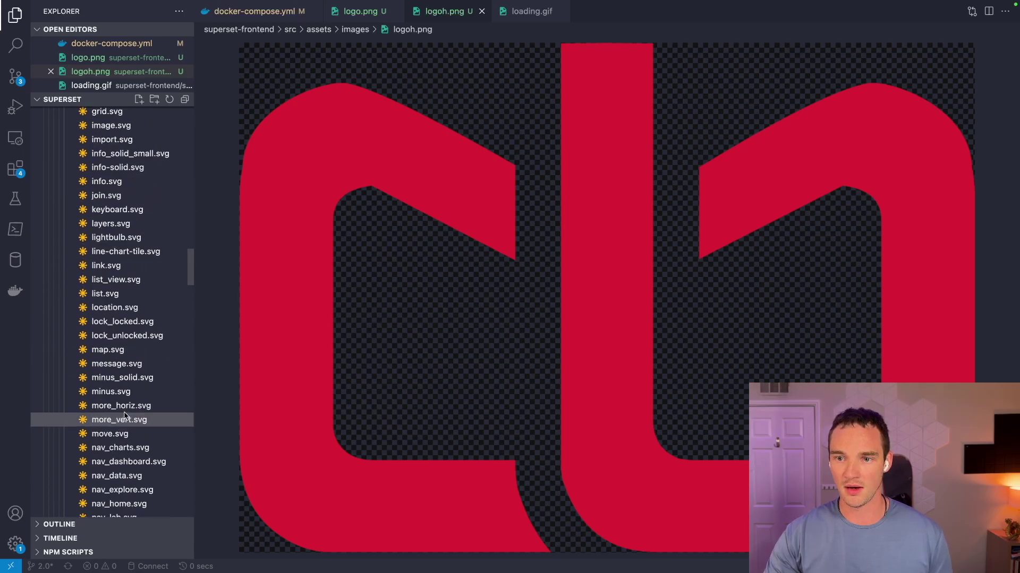
scroll(125, 416, "down", 12)
scroll(133, 425, "down", 10)
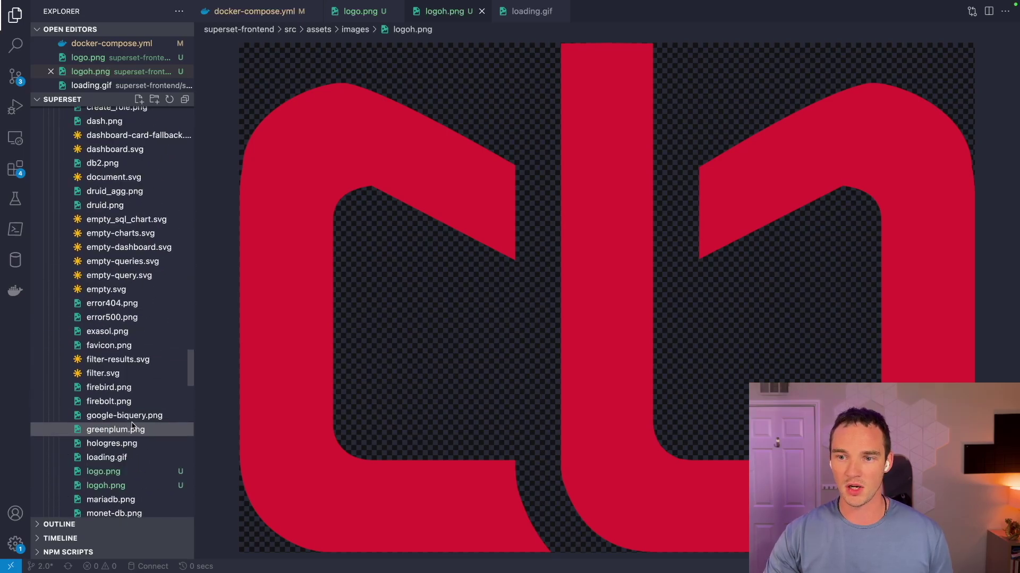
scroll(133, 425, "up", 20)
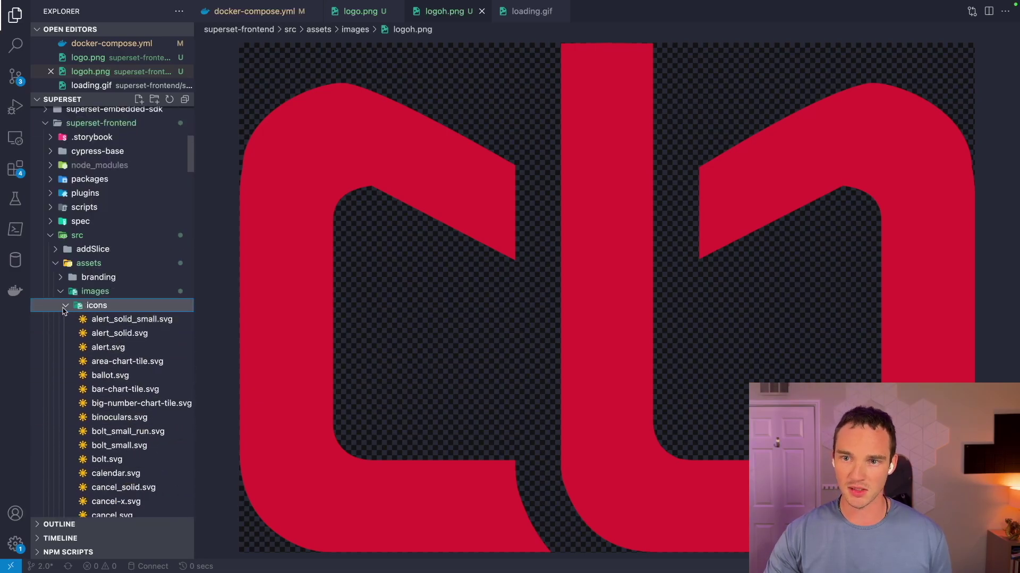
left_click(65, 307)
scroll(105, 368, "down", 2)
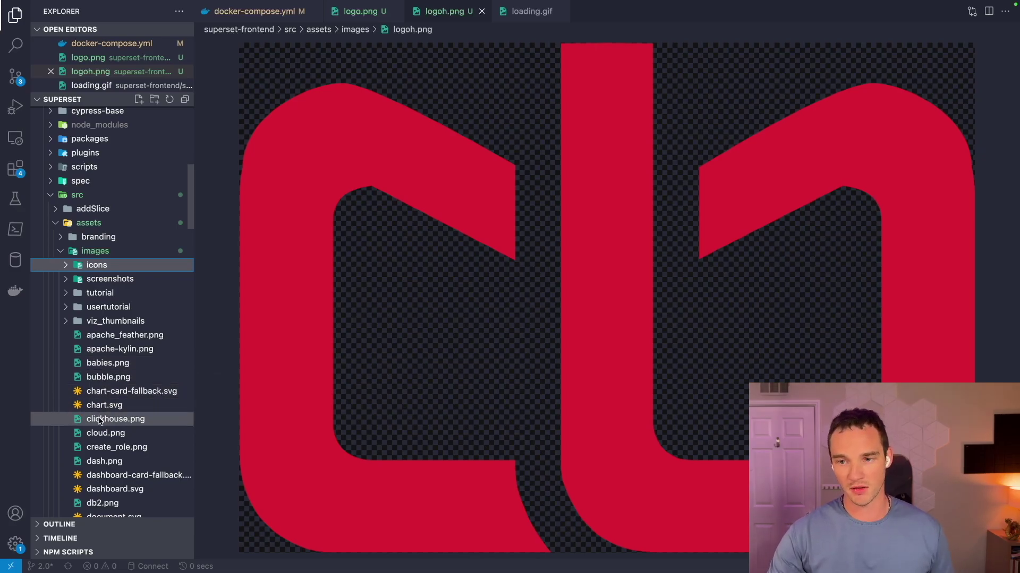
scroll(100, 421, "down", 10)
Step: Preview the original favicon.png, then scroll the Explorer back up toward docker/pythonpath_dev
left_click(113, 384)
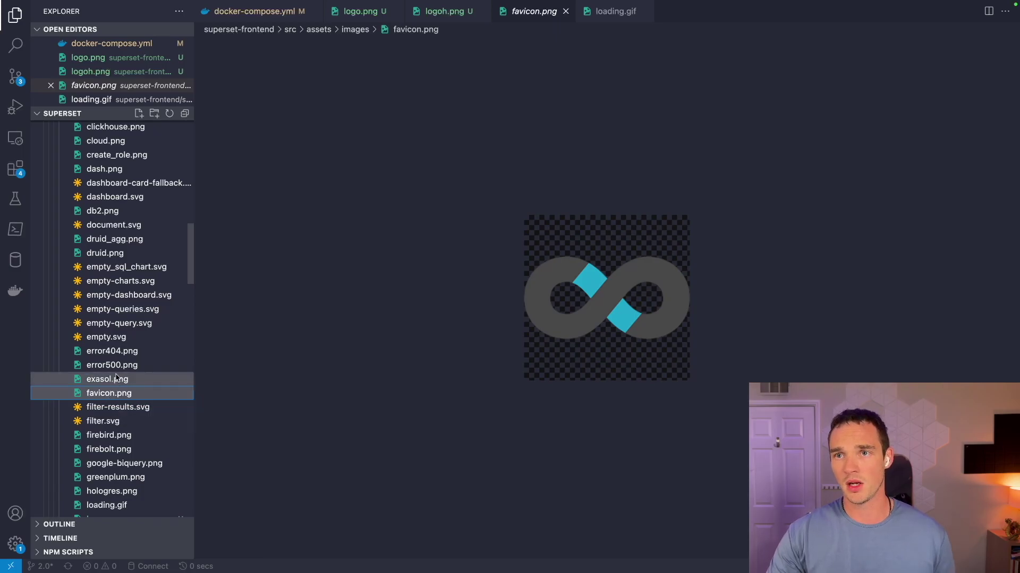
scroll(108, 396, "up", 15)
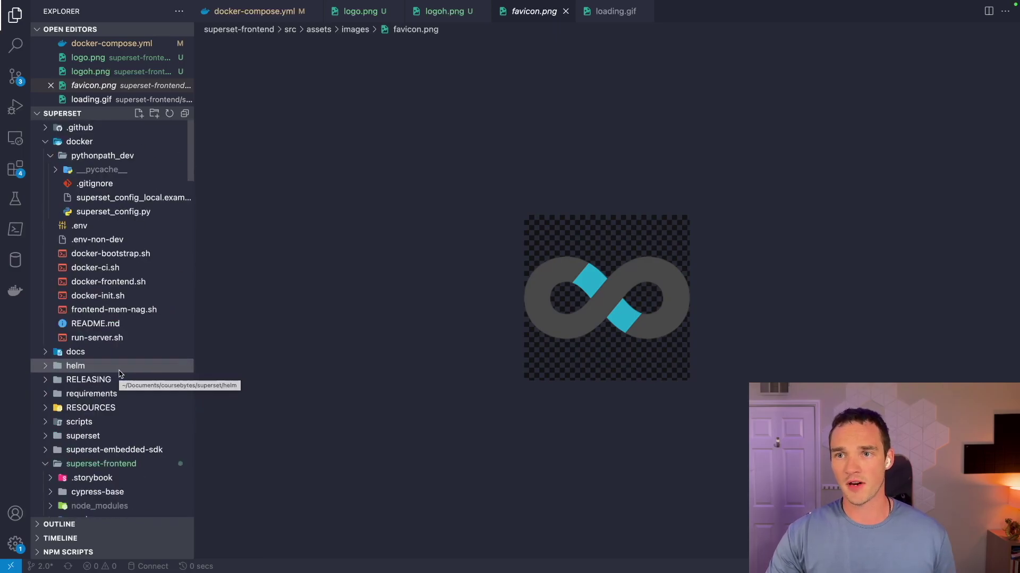
Step: Open superset_config.py and place the cursor on empty line 47 below get_env_variable
left_click(123, 215)
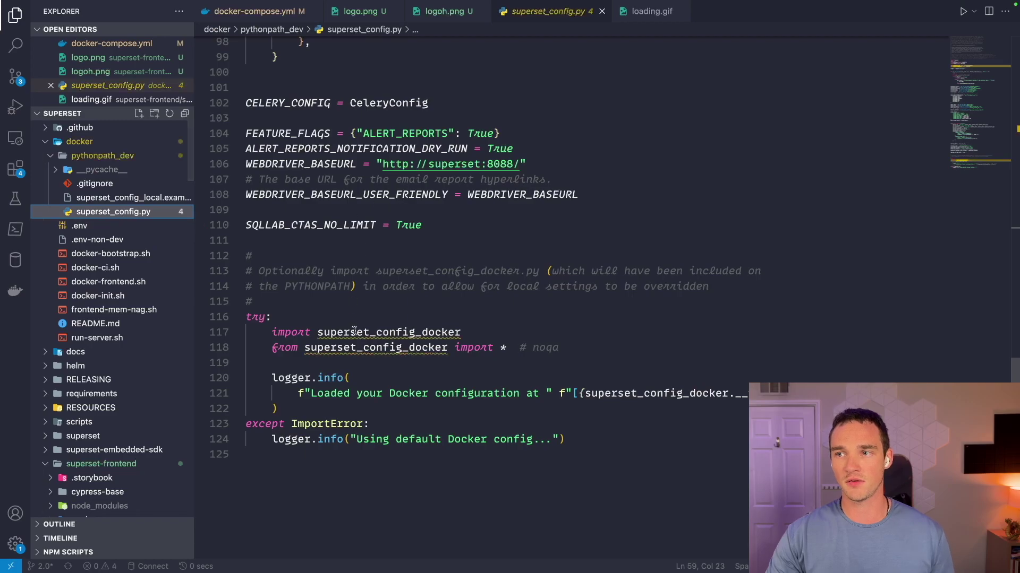
scroll(369, 393, "down", 20)
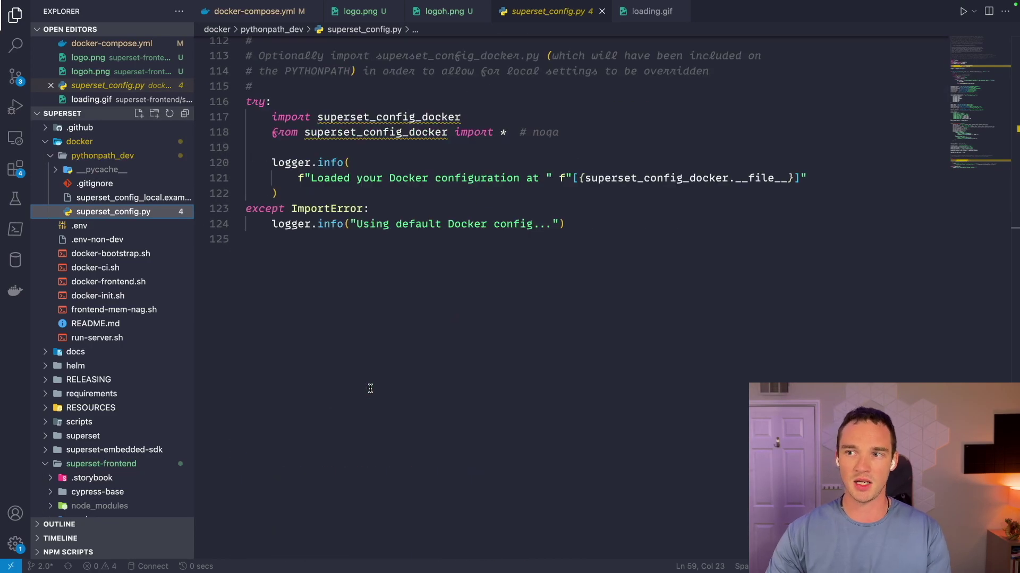
scroll(368, 393, "up", 20)
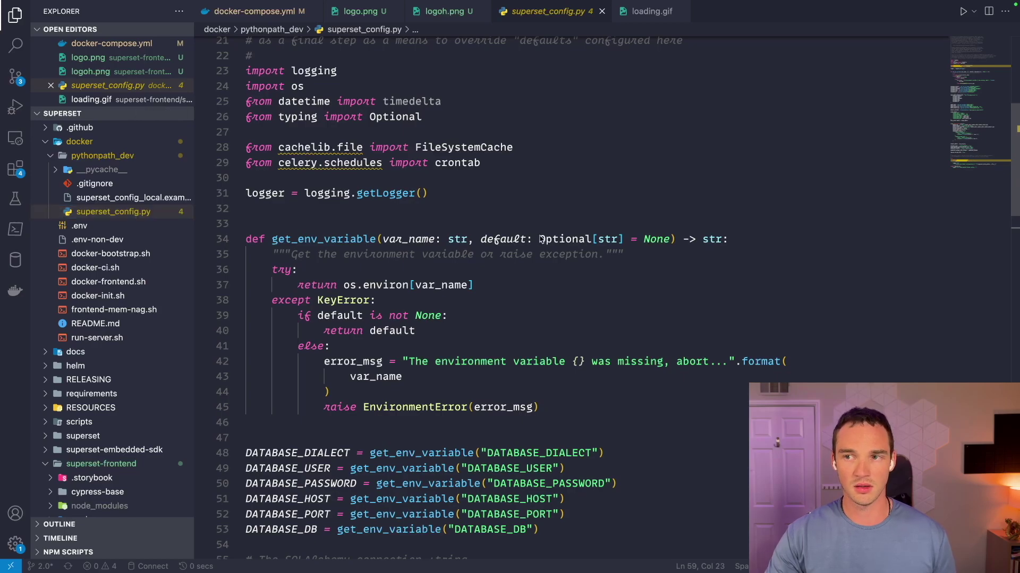
scroll(415, 332, "down", 5)
left_click(398, 259)
scroll(398, 259, "up", 2)
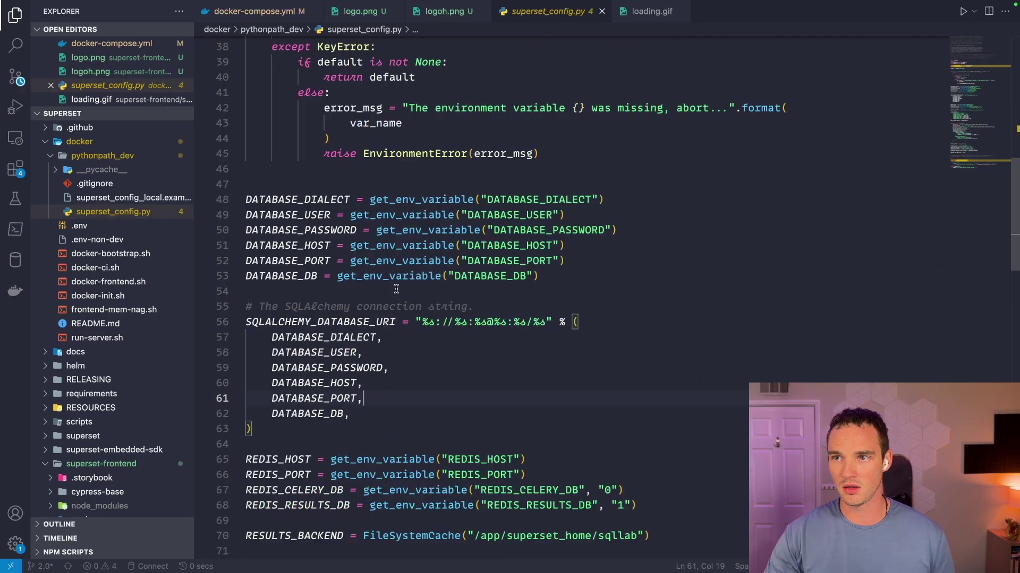
scroll(398, 291, "up", 3)
scroll(400, 294, "up", 1)
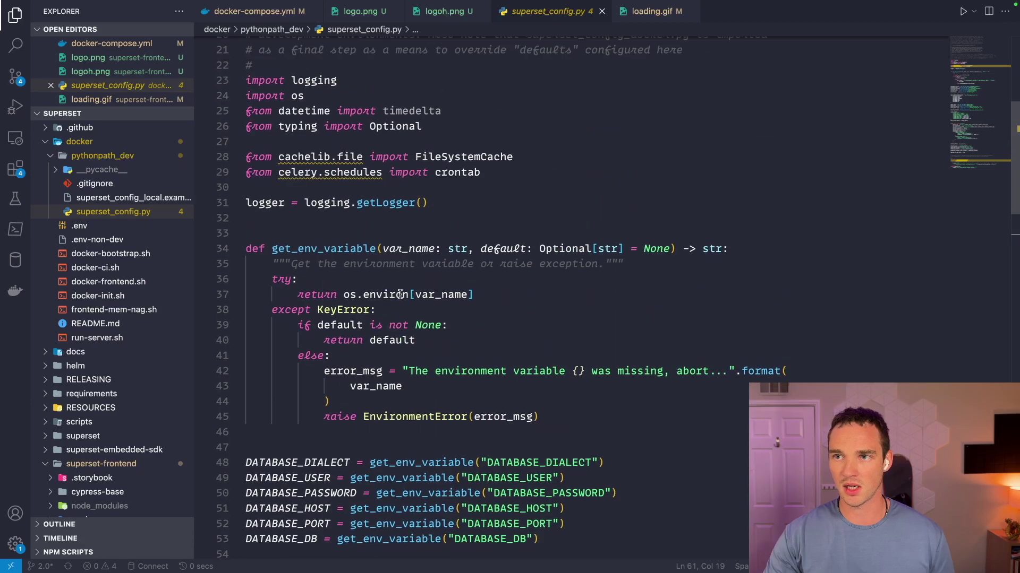
scroll(381, 370, "down", 3)
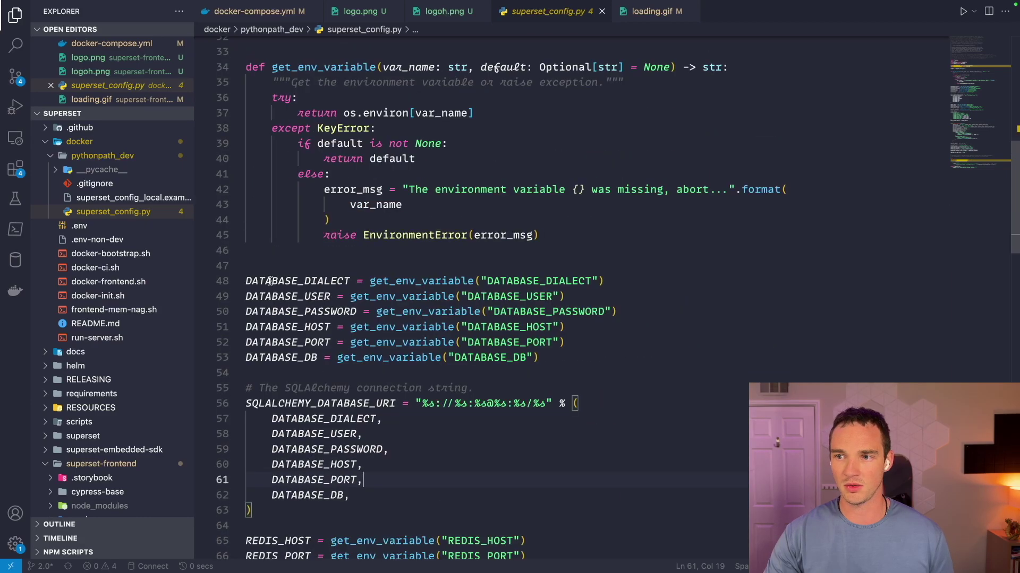
left_click(255, 266)
Step: Paste the branding block at line 47 and rename APP_NAME to 'COURSE BYTES'
type("APP_NAME = \"HEXI\" APP_ICON = \"/static/assets/images/logo.png\" MENU_HIDE_USER_INFO = False FAVICONS = [     {         \"href\": \"/static/assets/images/favicon-16x16.png\",         \"sizes\": \"16x16\",         \"type\": \"image/png\",         \"rel\": \"icon\",     },     {         \"href\": \"/static/assets/images/favicon-32x32.png\",         \"sizes\": \"32x32\",         \"type\": \"image/png\",         \"rel\": \"icon\",     }, ]")
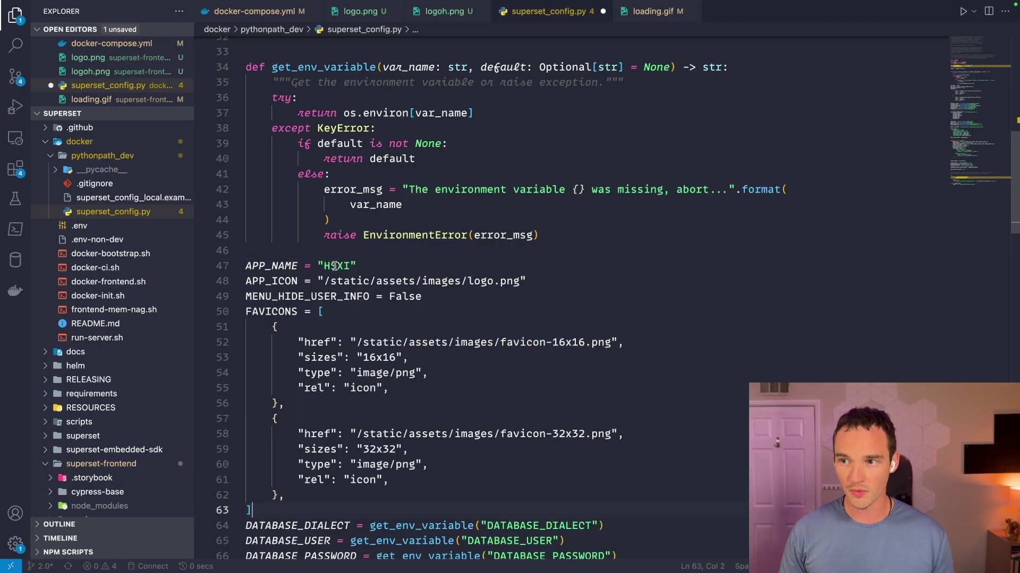
double_click(335, 265)
type("COURSE BYTES")
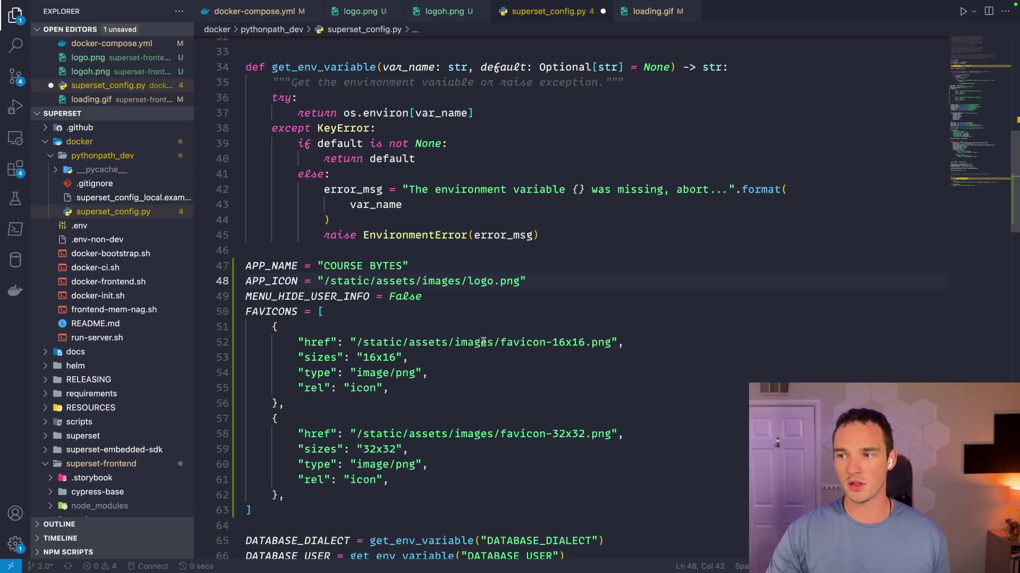
Step: Review the FAVICONS entries by highlighting the favicon-16x16.png and favicon-32x32.png paths
left_click_drag(441, 343, 613, 346)
left_click_drag(422, 434, 607, 435)
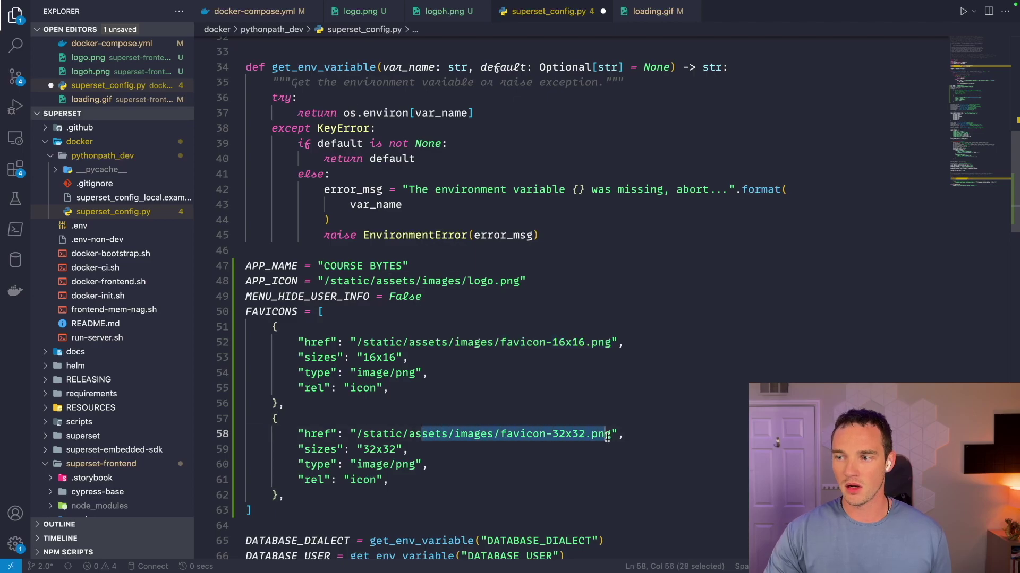
left_click(630, 434)
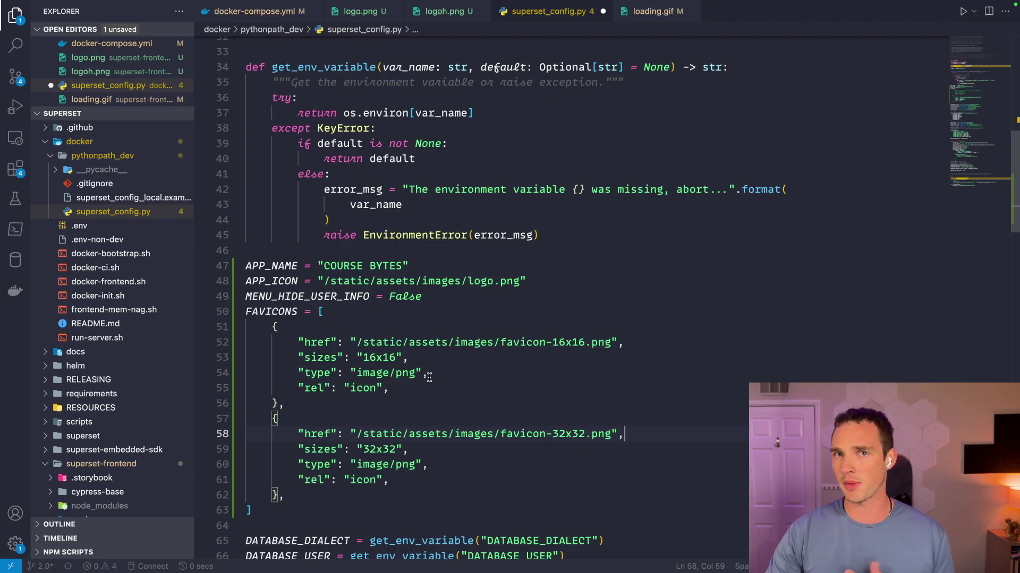
left_click(415, 390)
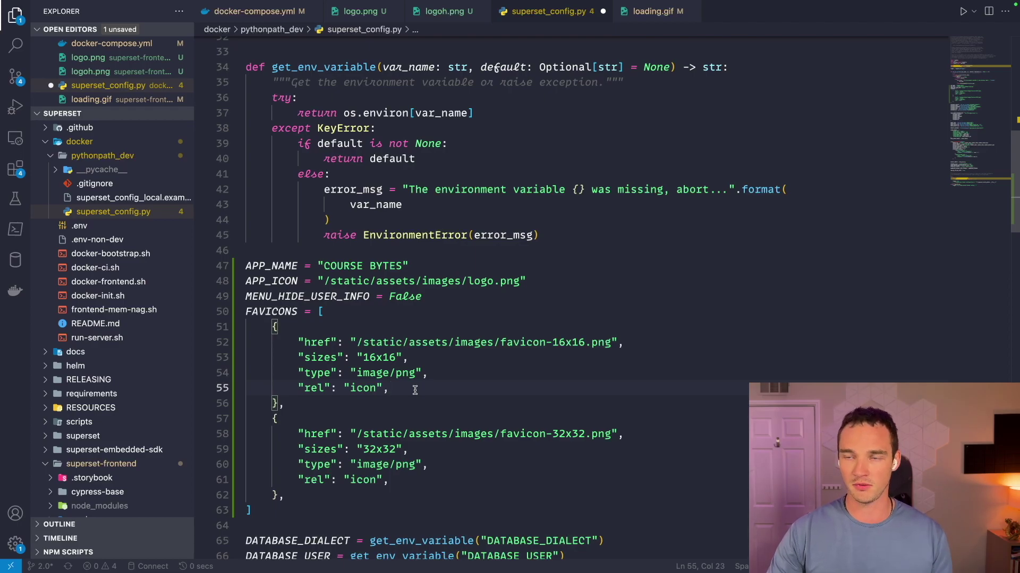
scroll(414, 391, "down", 8)
scroll(408, 353, "up", 11)
scroll(409, 356, "down", 8)
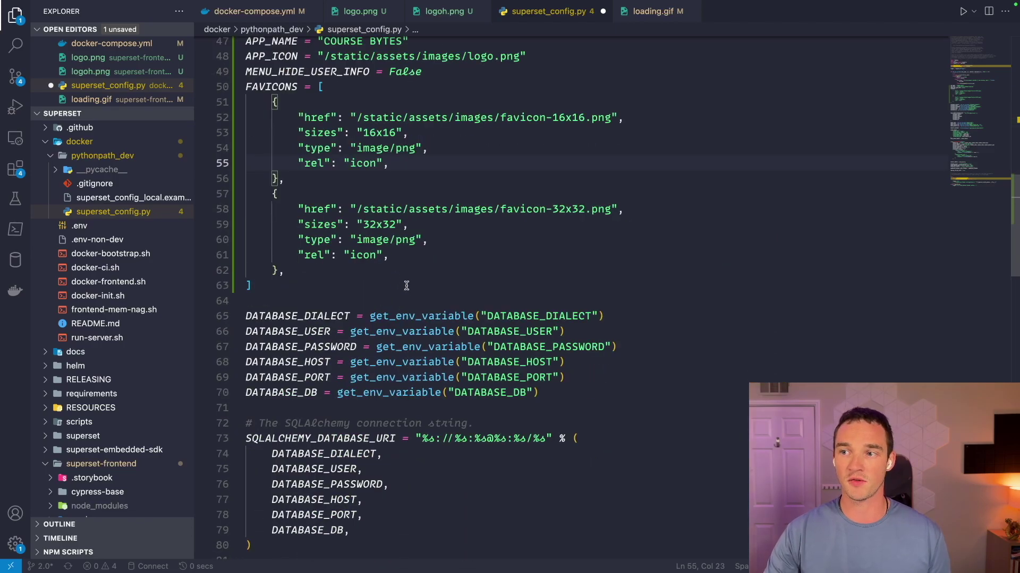
left_click_drag(406, 266, 296, 118)
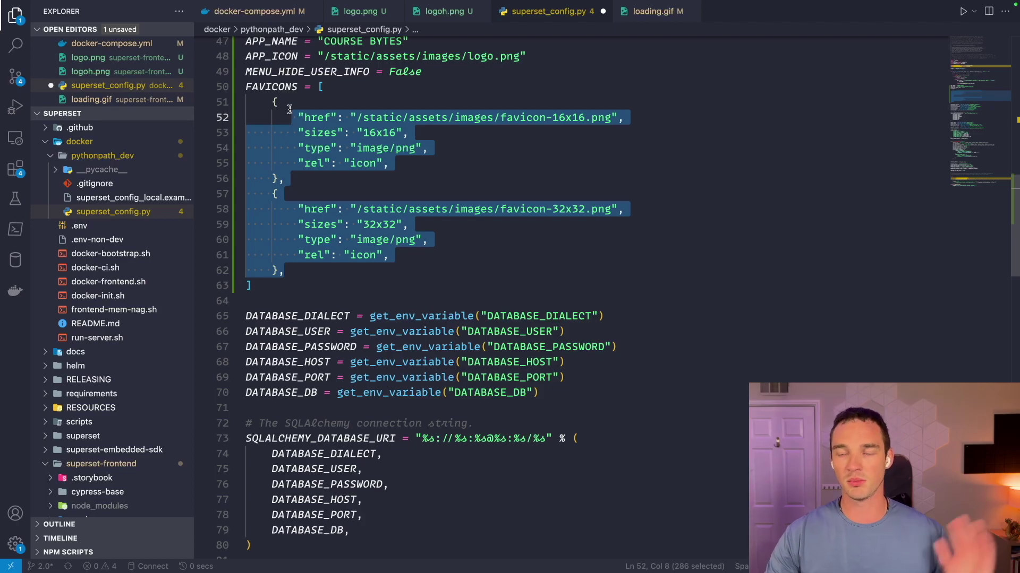
left_click(368, 133)
left_click_drag(365, 116, 604, 121)
Step: Select the favicon-16x16 name, revisit favicon.io's image-to-favicon converter, then switch to the desktop
left_click(525, 117)
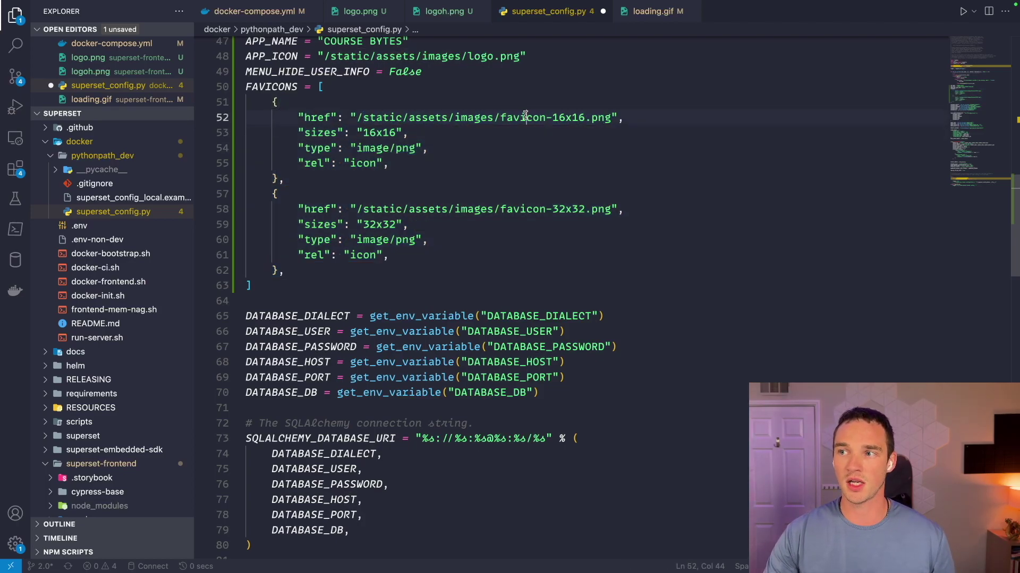
key("alt+shift+Right")
key("alt+shift+Right")
key("ctrl+Right")
key("ctrl+Right")
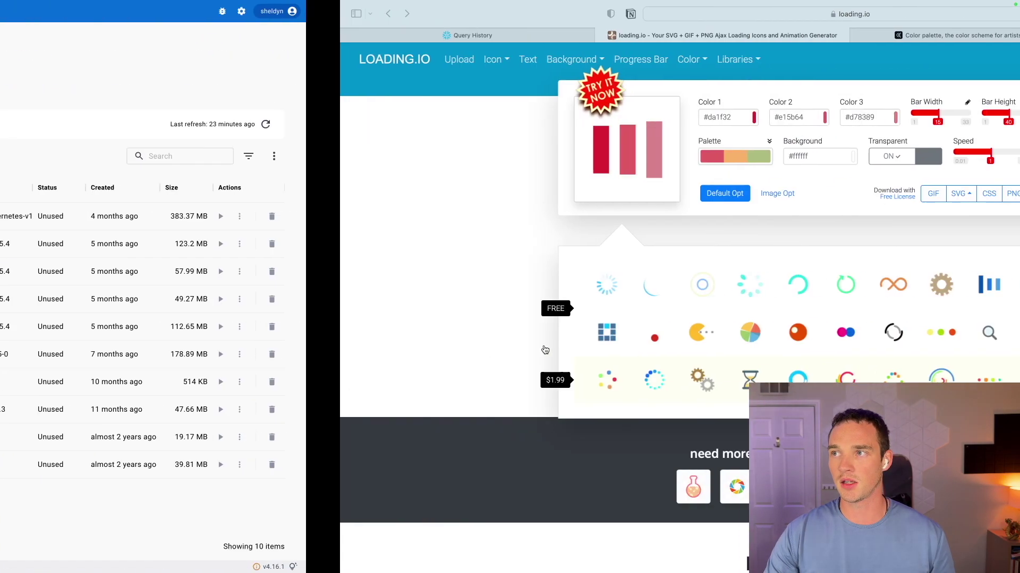
left_click(879, 37)
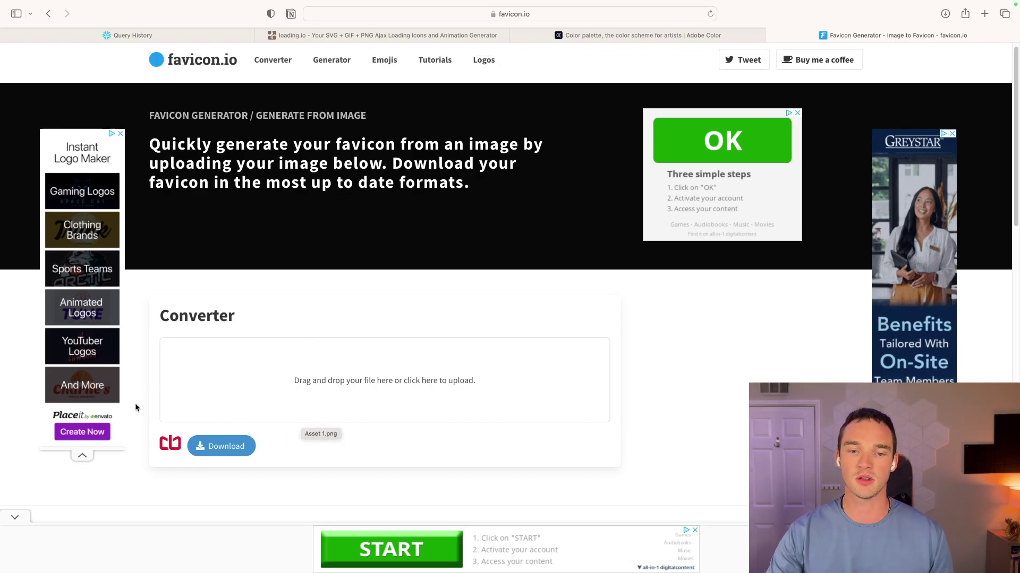
key("super+Tab")
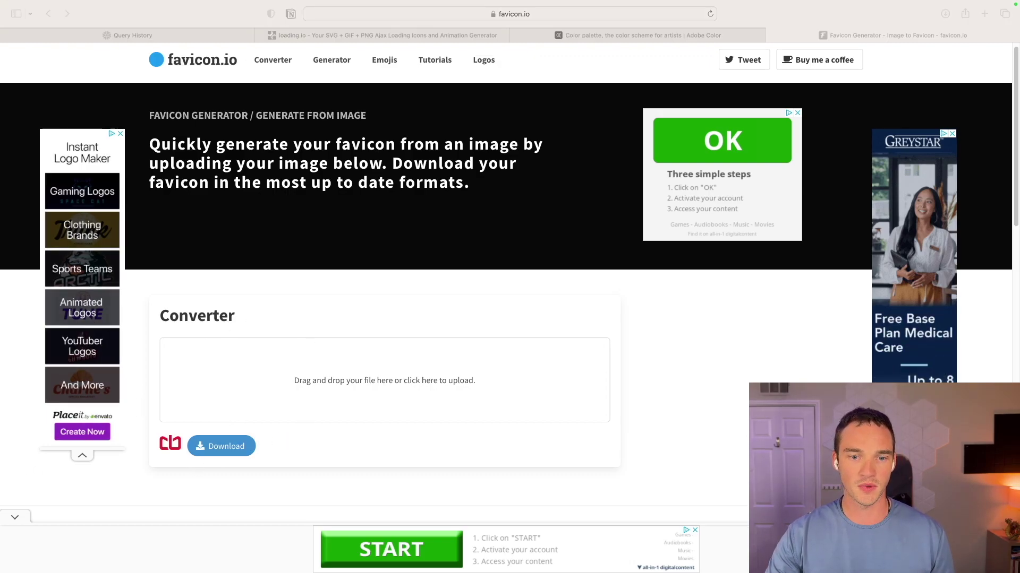
key("ctrl+Left")
key("ctrl+Left")
key("ctrl+Left")
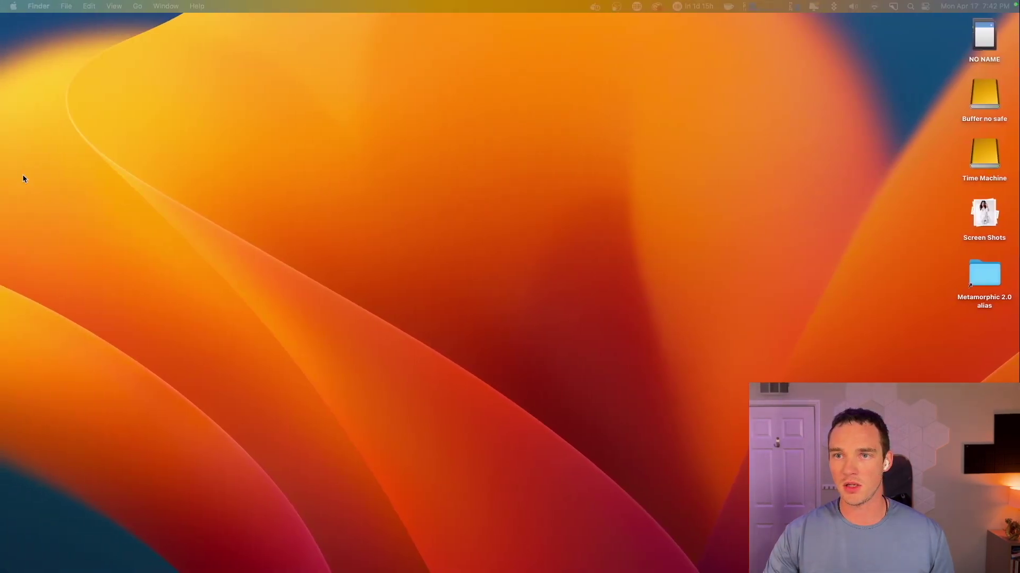
Step: Check favicon-16x16.png and favicon-32x32.png in Finder's favicon_io folder, then return to superset_config.py
key("ctrl+Left")
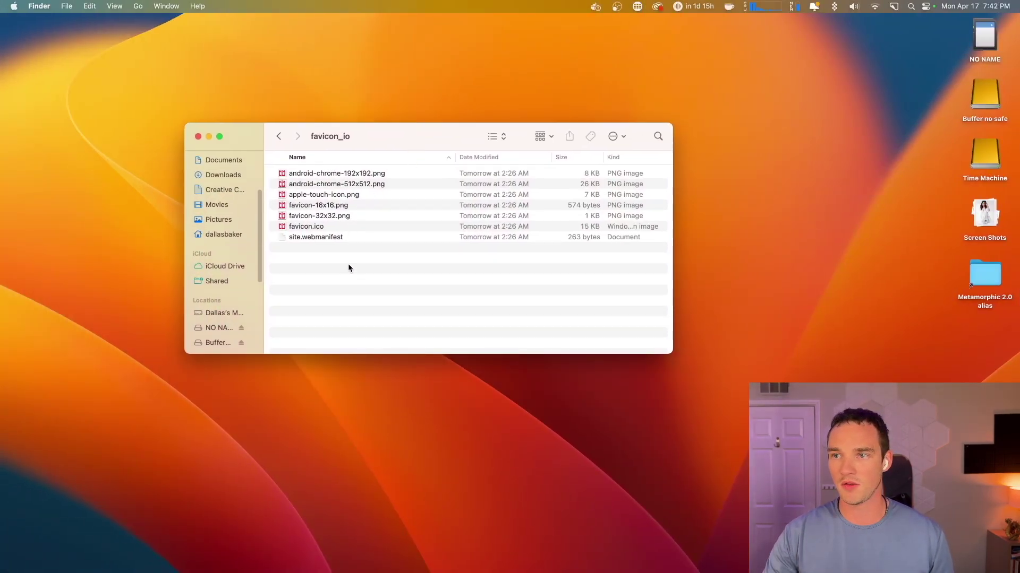
left_click_drag(348, 267, 312, 170)
left_click(318, 252)
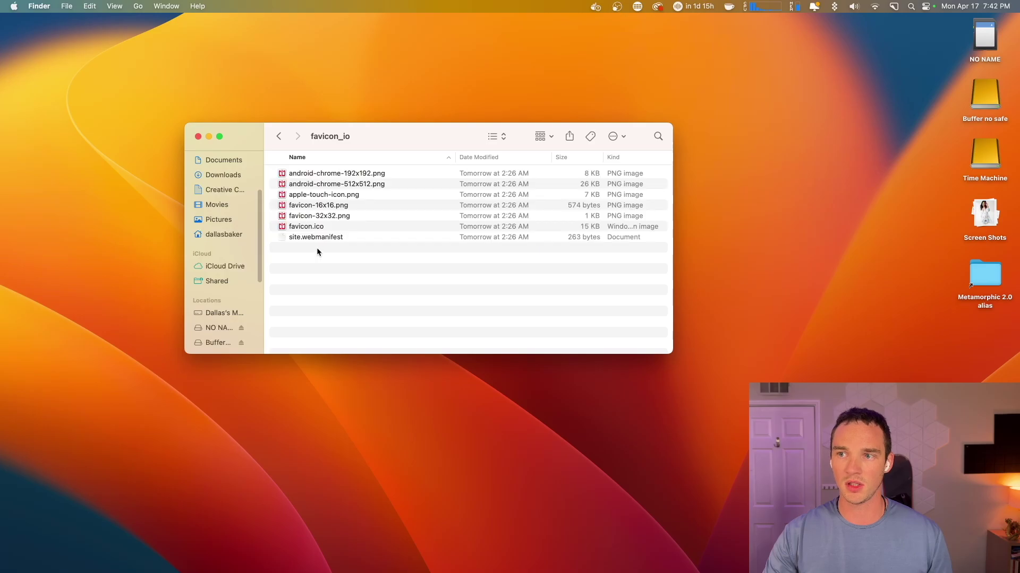
left_click(310, 206)
left_click(328, 217)
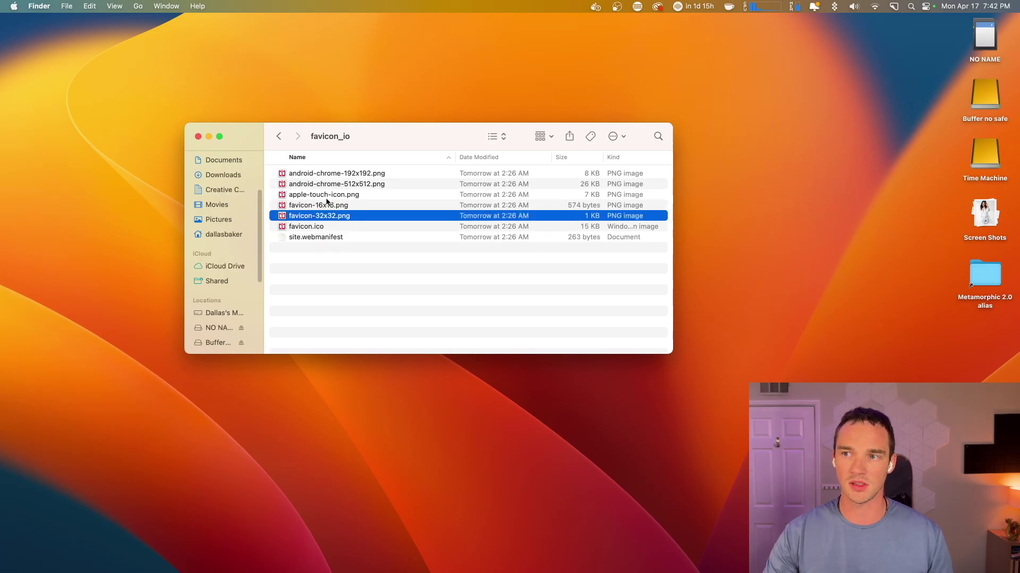
key("super+Tab")
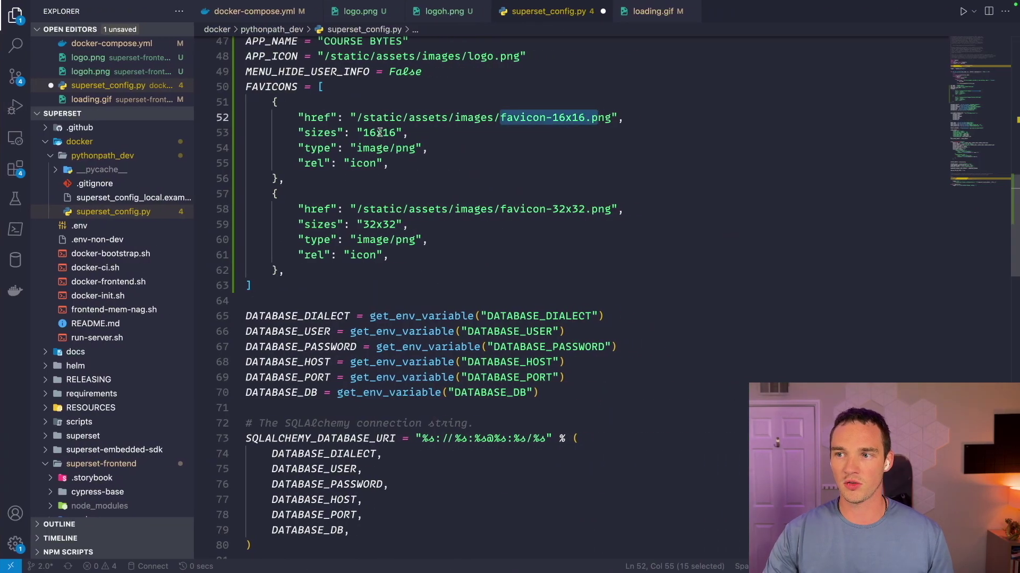
Step: Review the 16x16 and 32x32 favicon entries in superset_config.py's FAVICONS list
left_click_drag(412, 255, 294, 108)
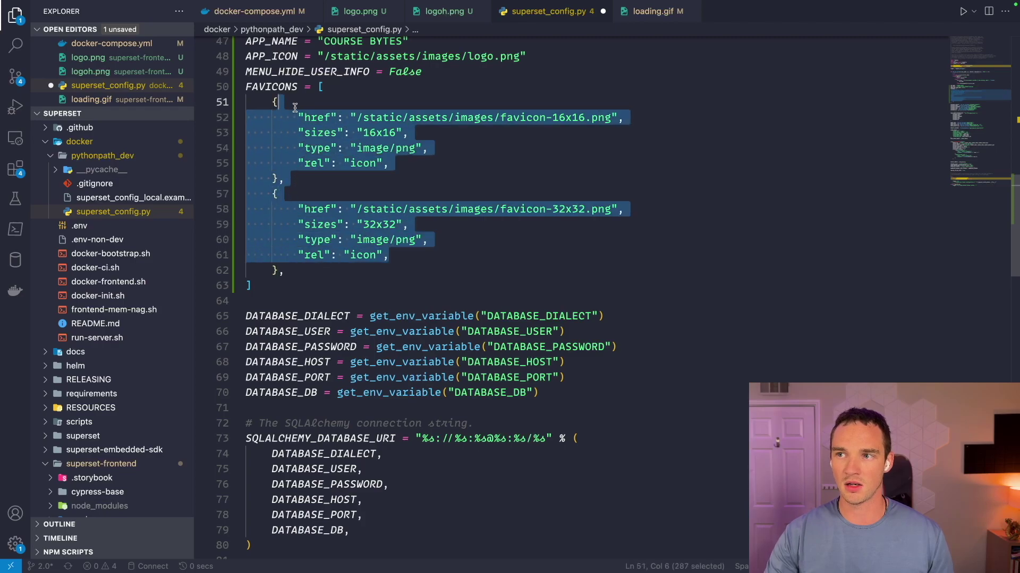
left_click(478, 167)
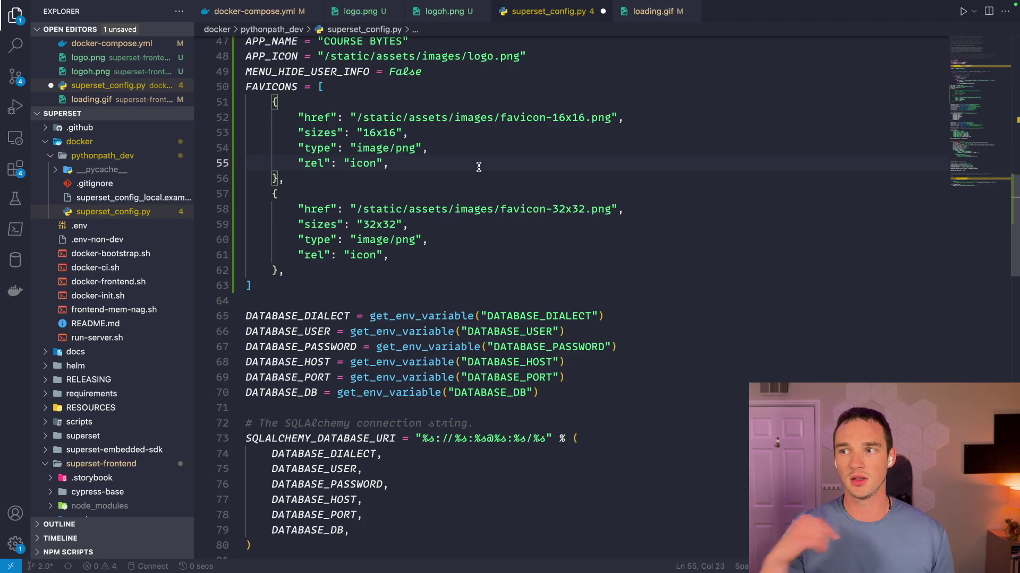
left_click_drag(613, 209, 405, 194)
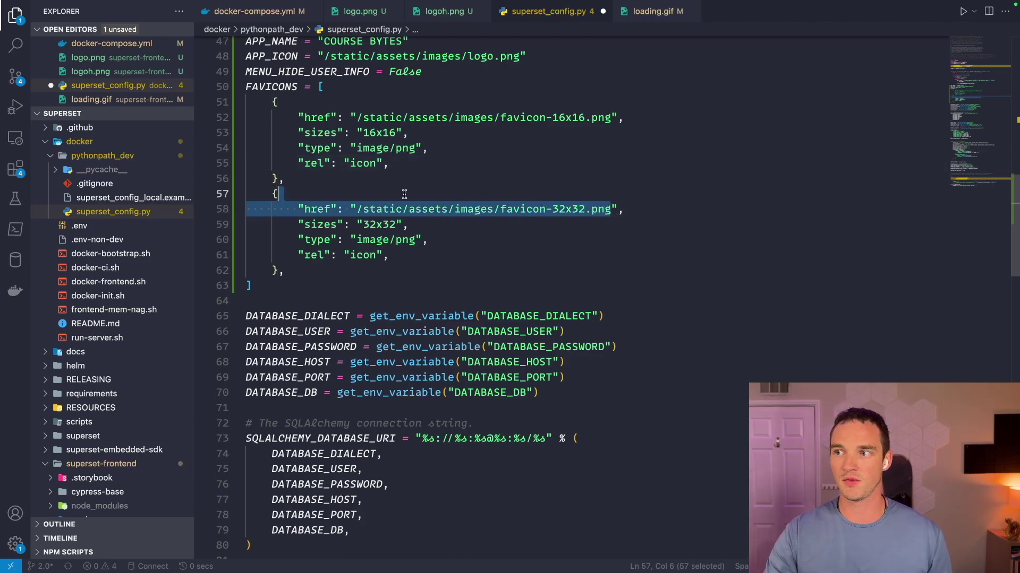
left_click_drag(487, 116, 591, 117)
left_click(527, 117)
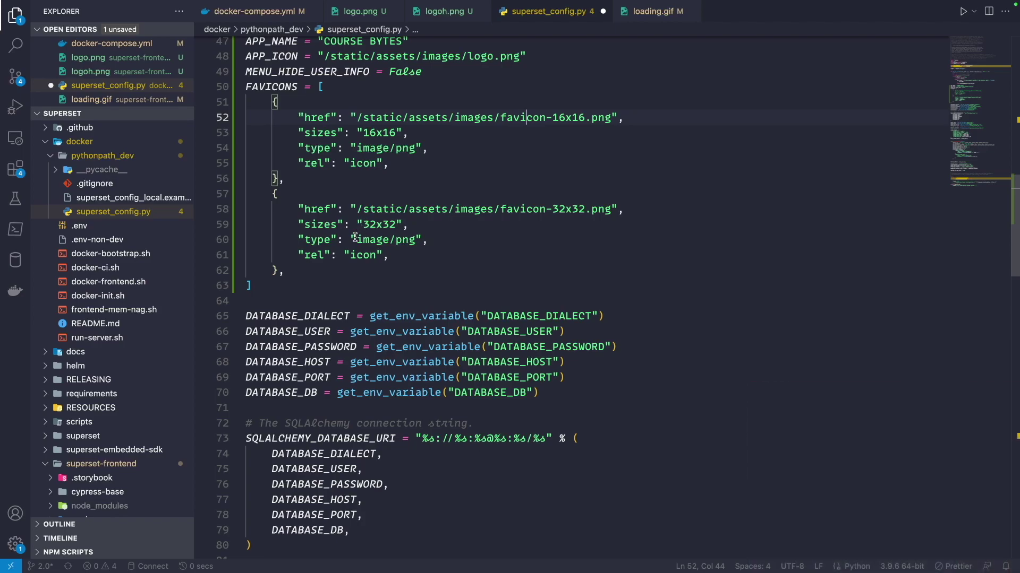
Step: Preview logo.png, the red COURSE BYTES wordmark in src/assets/images
scroll(341, 269, "down", 1)
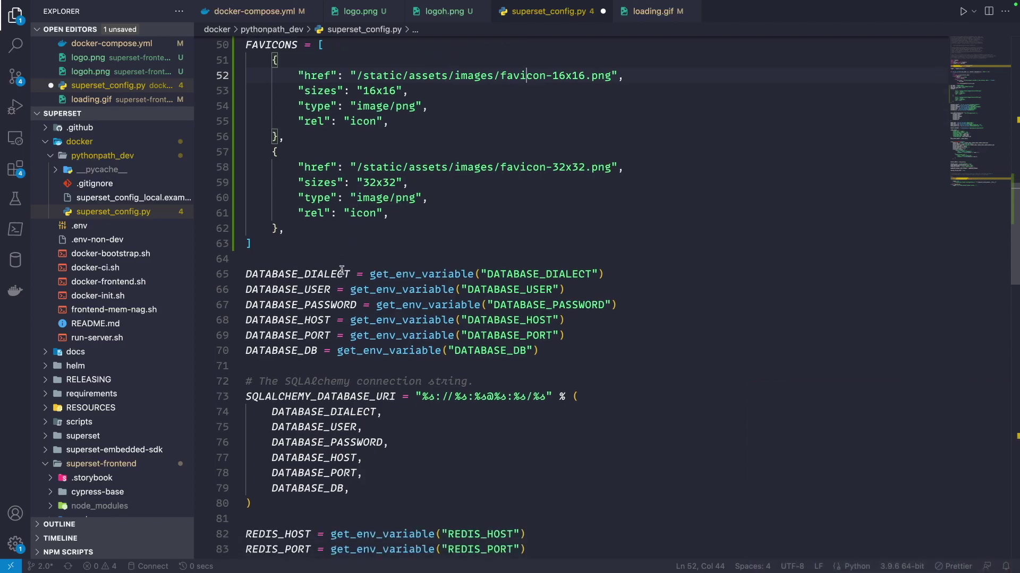
scroll(343, 266, "up", 5)
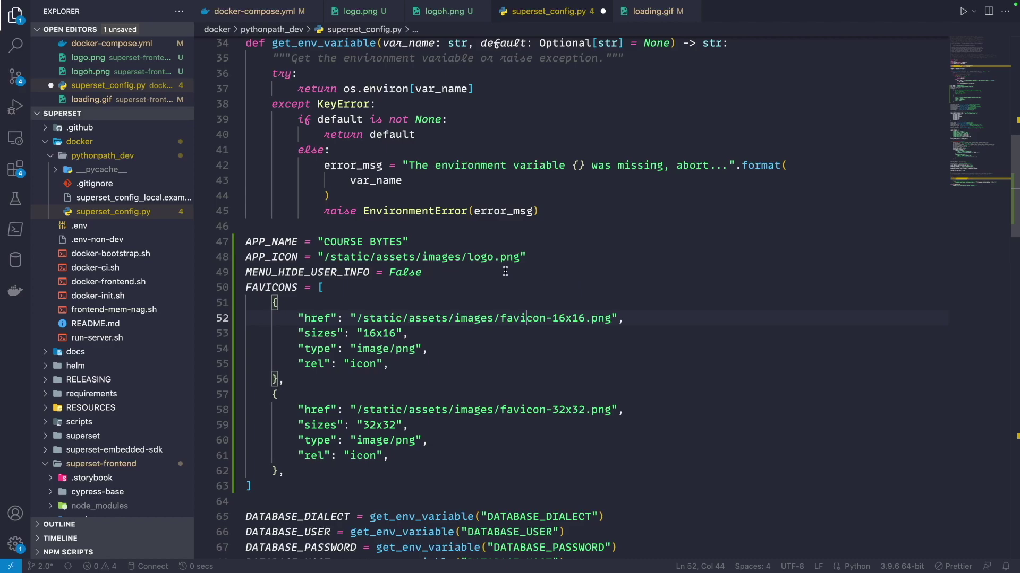
scroll(125, 294, "down", 15)
scroll(126, 294, "down", 5)
left_click(116, 373)
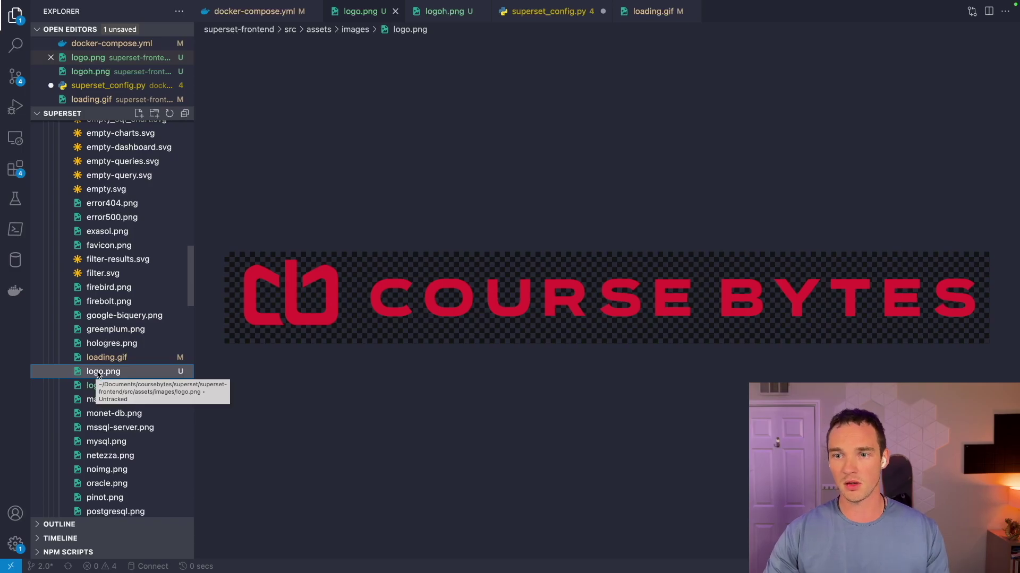
Step: Check the logo path on line 48 of superset_config.py, then preview loading.gif and logo.png
scroll(98, 375, "up", 15)
left_click(139, 212)
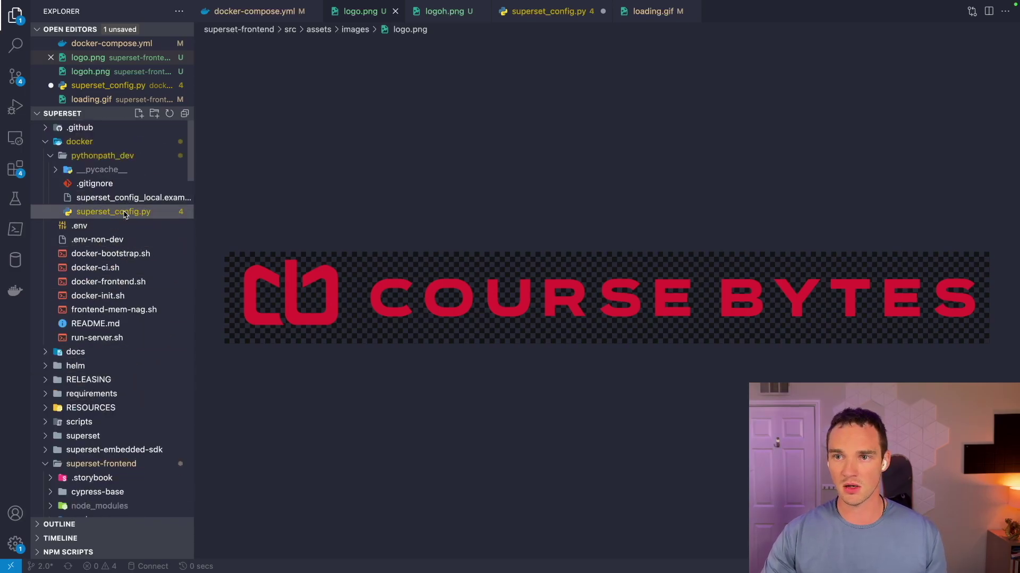
left_click_drag(520, 257, 432, 251)
scroll(153, 383, "down", 20)
scroll(153, 382, "down", 8)
left_click(123, 373)
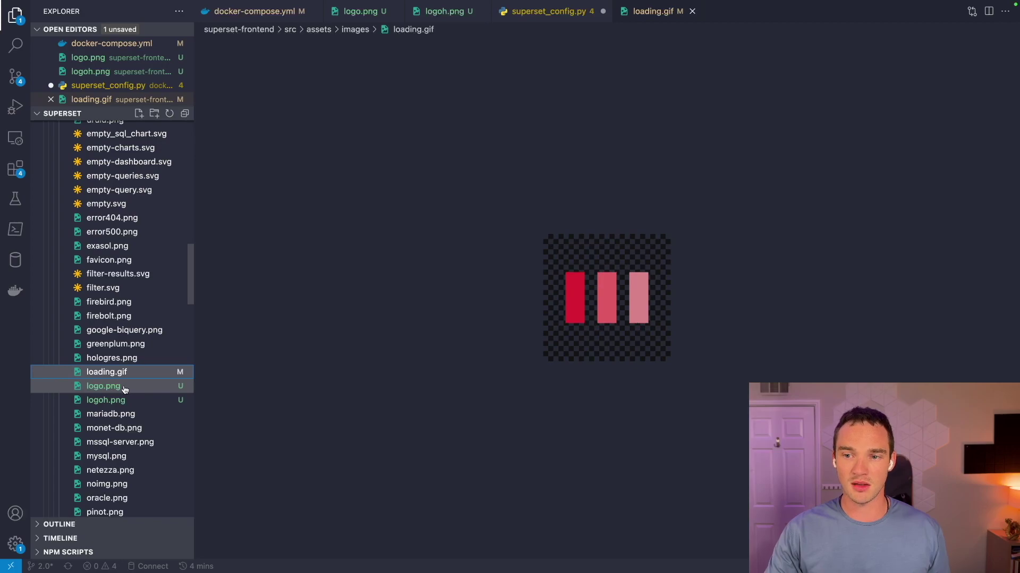
left_click(106, 387)
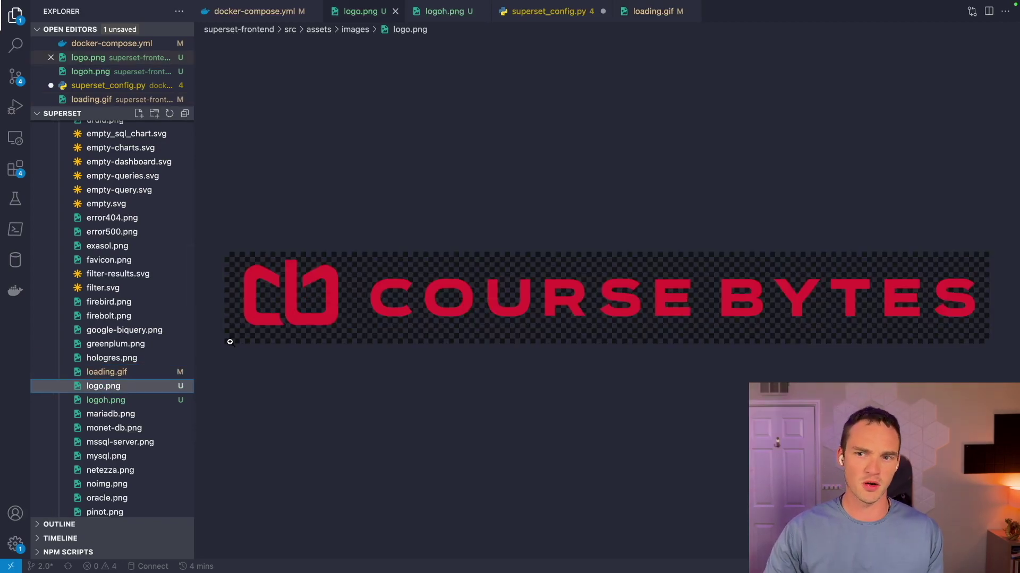
Step: Compare the original Superset images: superset.png, superset-logo-horiz.png and superset_screenshot.png
scroll(136, 361, "down", 8)
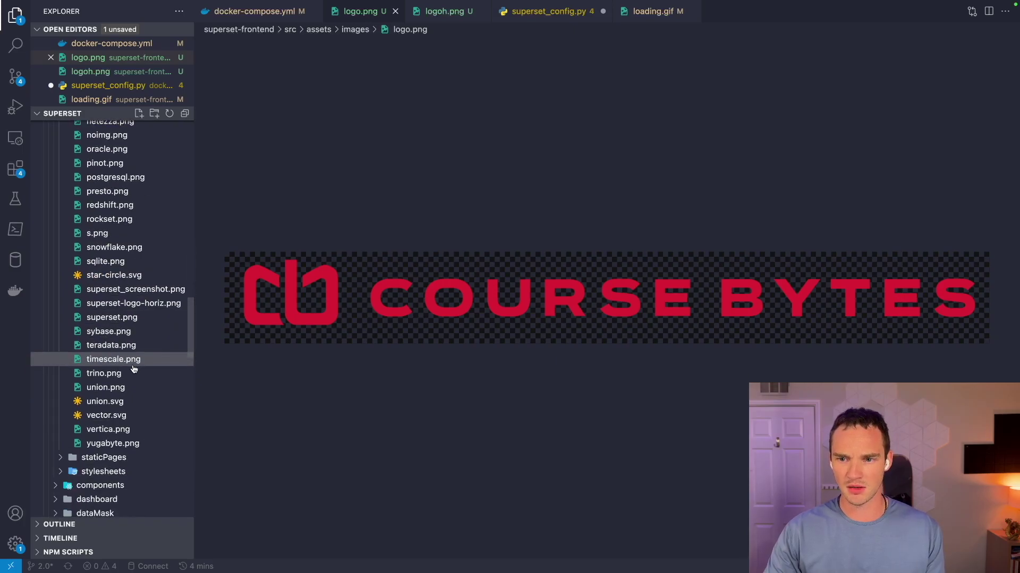
left_click(134, 317)
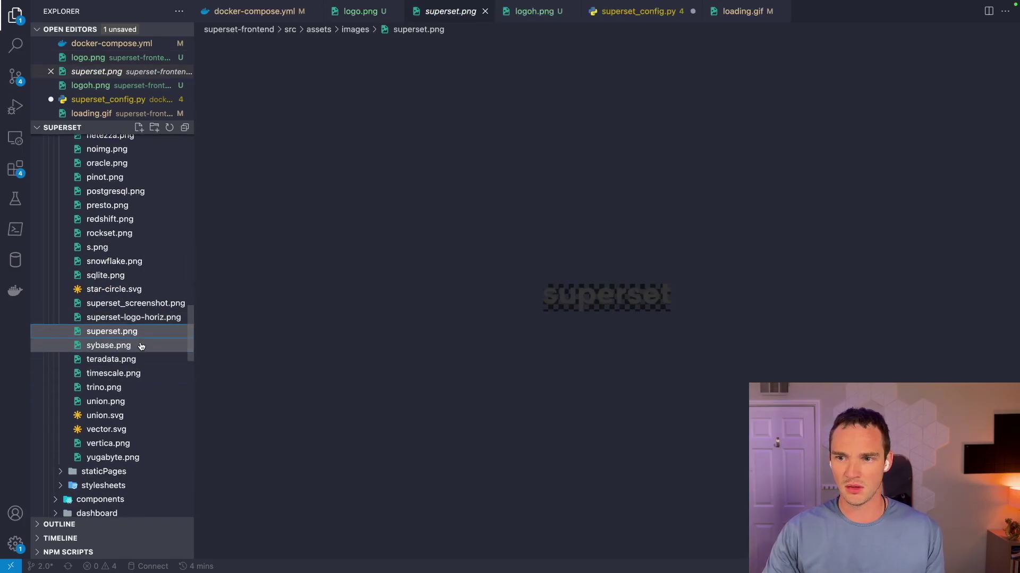
left_click(134, 317)
left_click(140, 305)
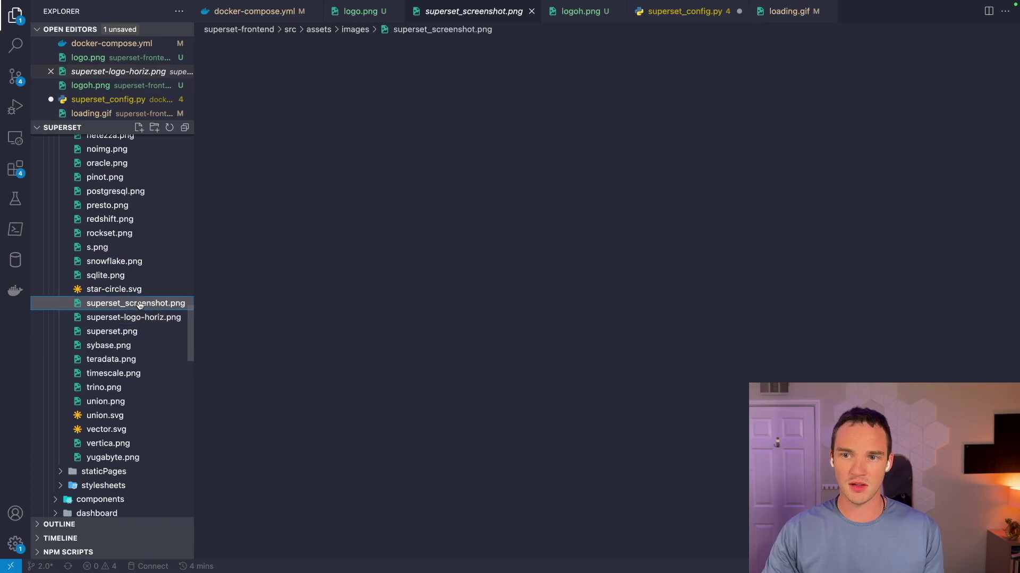
left_click(141, 318)
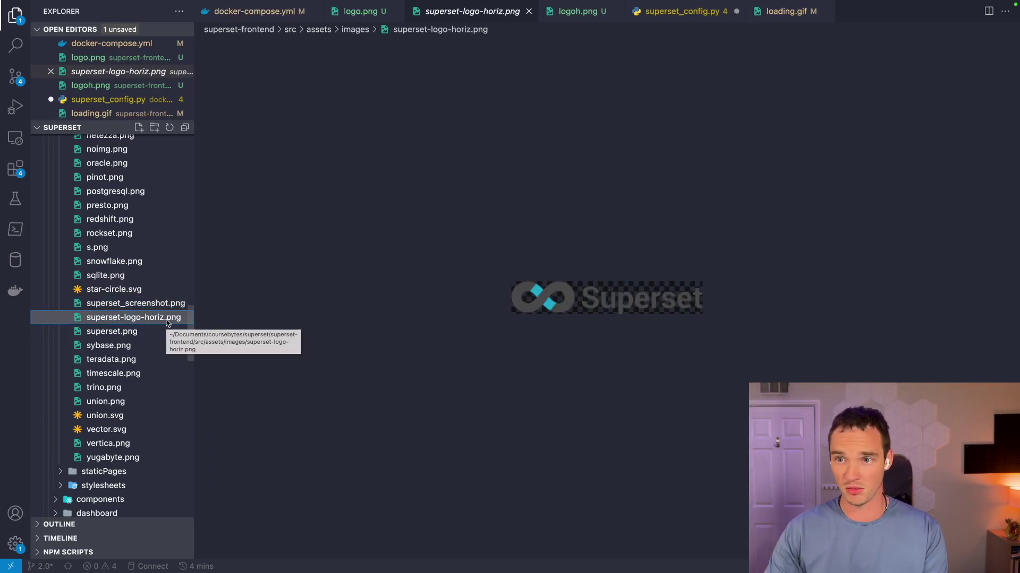
Step: Recheck the app icon setting on line 48, then begin a docker command in the coursebytes terminal
scroll(166, 322, "up", 20)
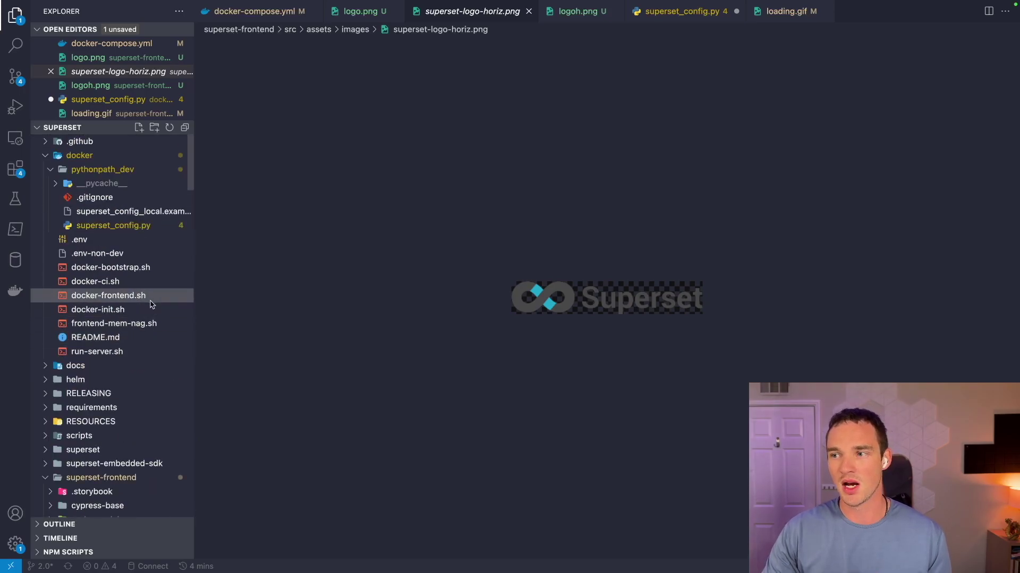
left_click(113, 226)
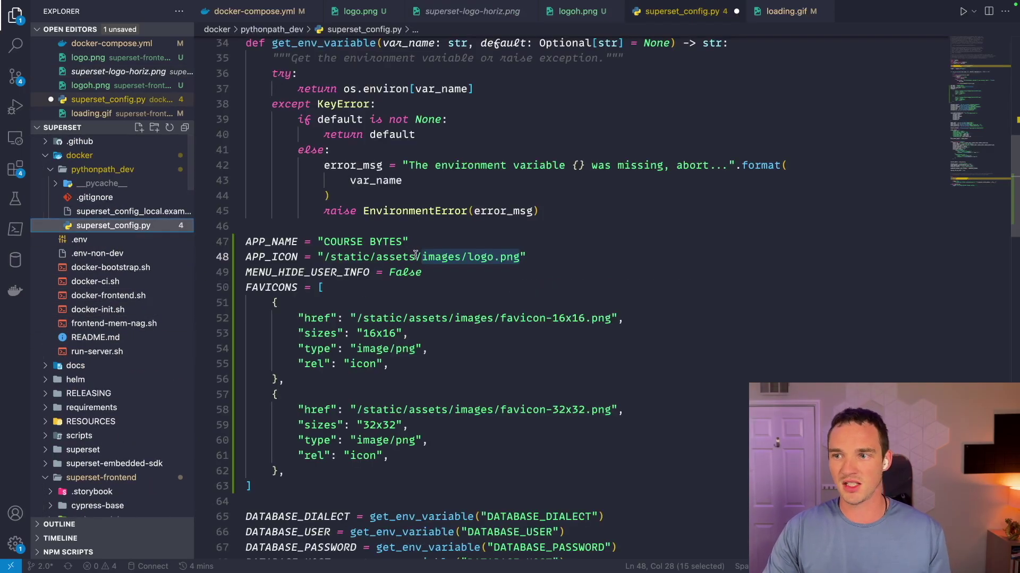
left_click_drag(250, 257, 518, 259)
left_click(540, 259)
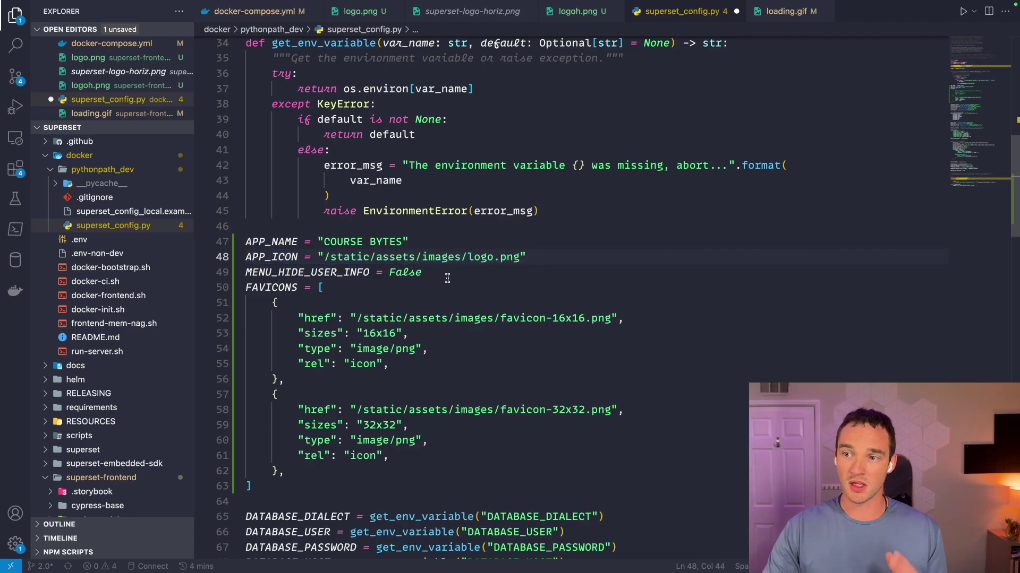
key("super+Tab")
type("docker")
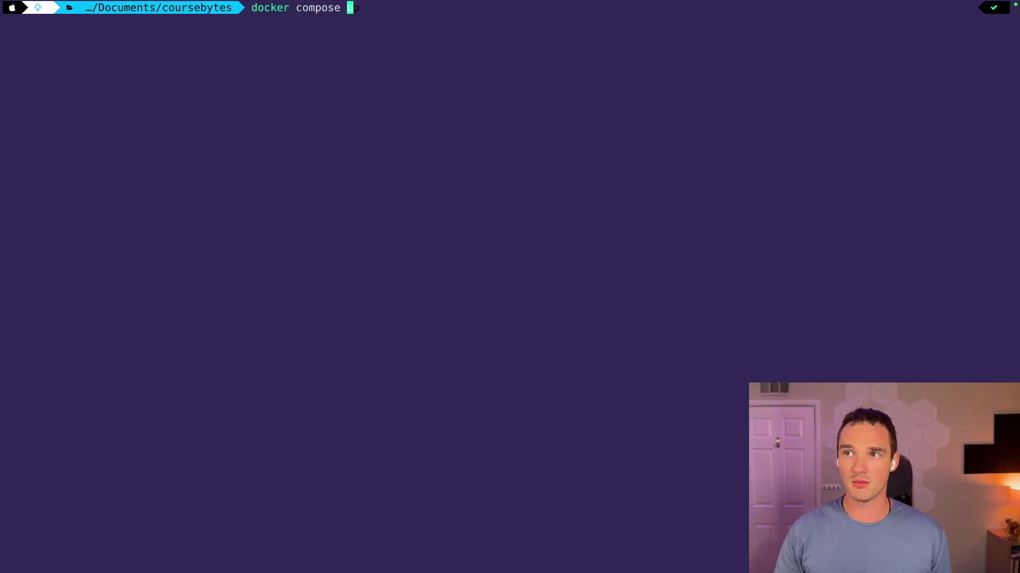
Step: Attempt docker compose up in coursebytes and list the folder's contents
key("Return")
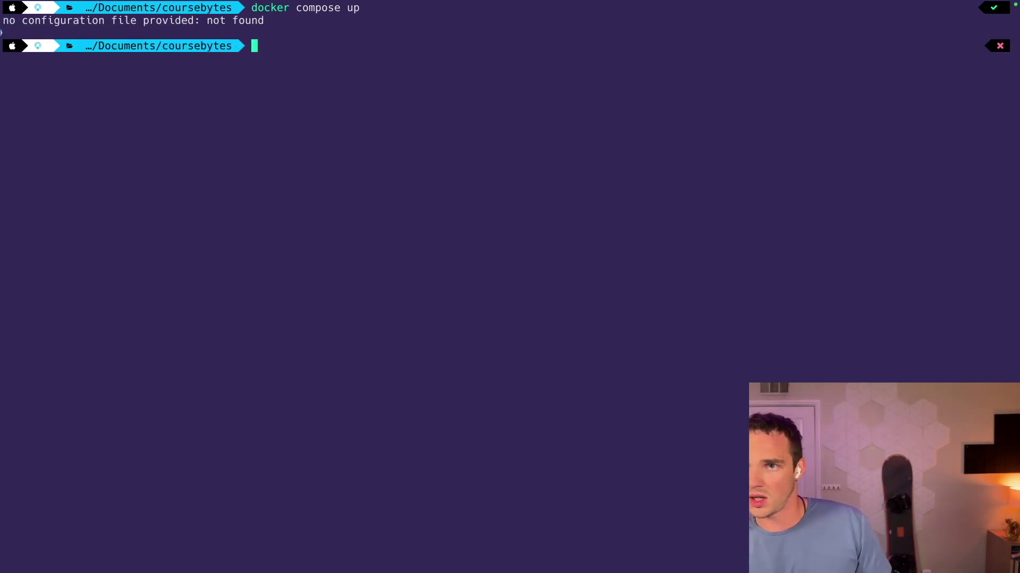
type("ls")
key("Return")
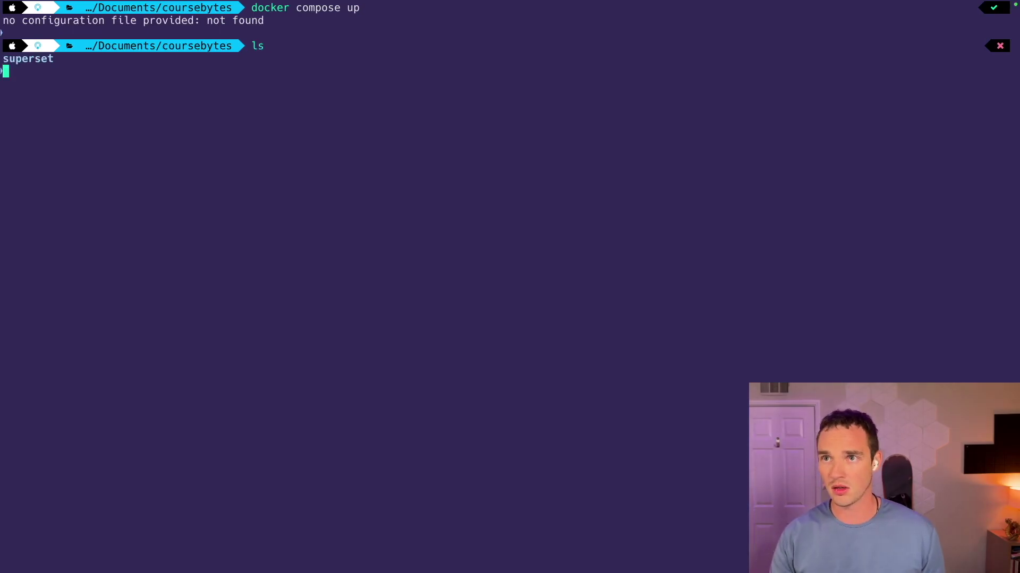
Step: Move into the superset folder, list its files and rerun docker compose up
type("cd su")
key("Tab")
key("Return")
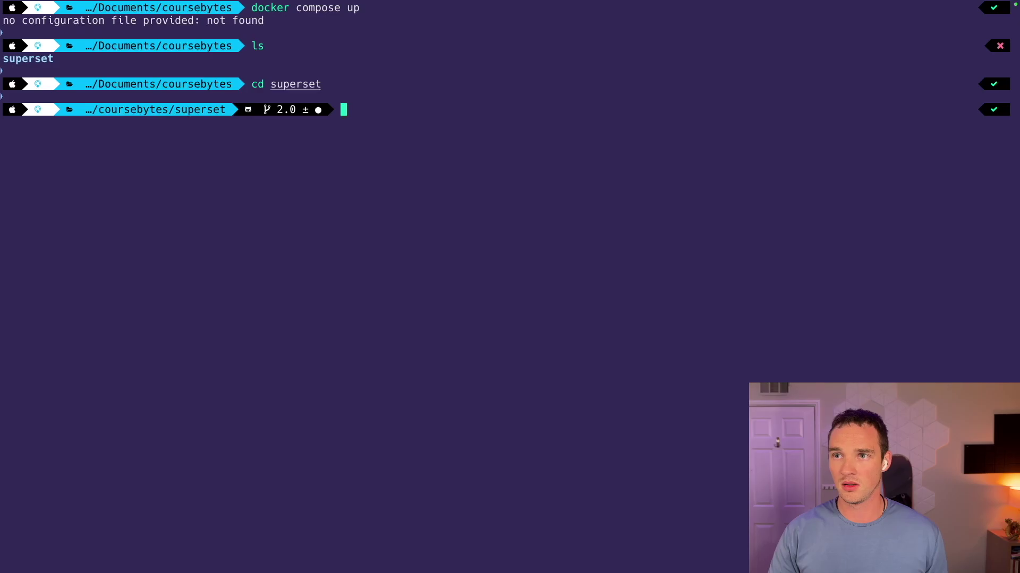
type("ls")
key("Return")
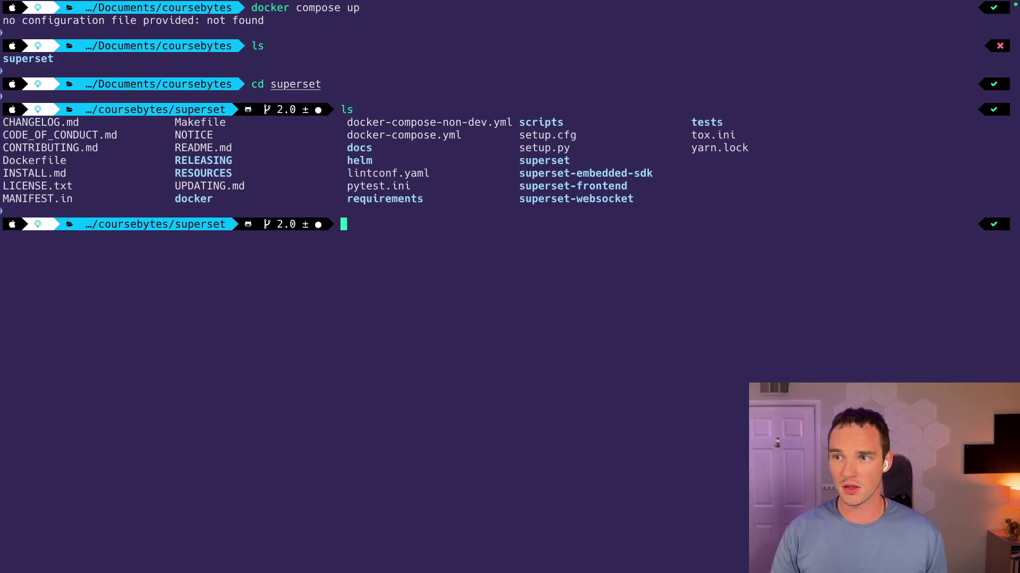
type("docker comp")
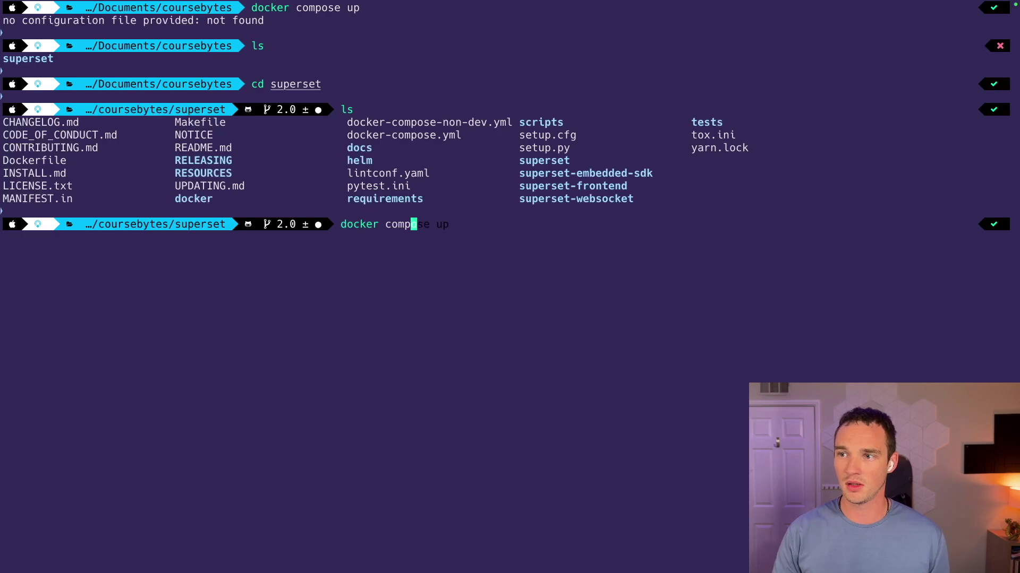
type("ose up")
key("Return")
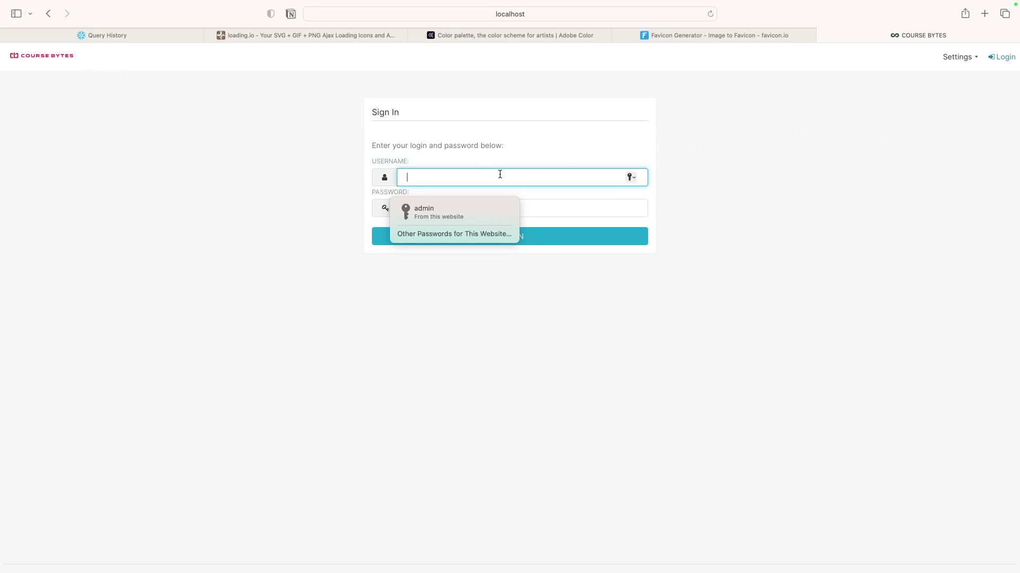
Step: Sign in to Superset with the autofilled saved credentials and dismiss the weak-password warning
left_click(482, 208)
left_click(531, 236)
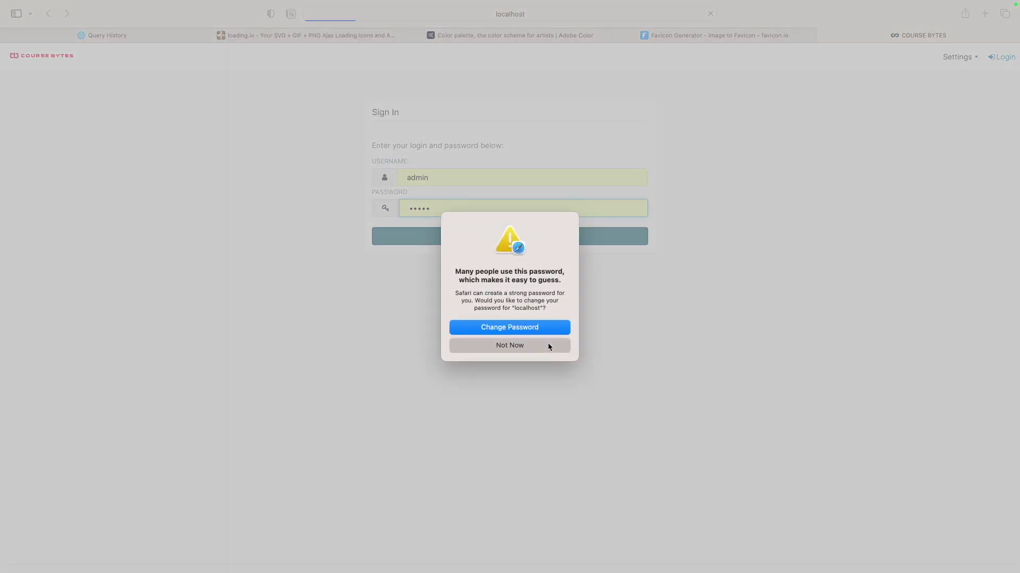
left_click(549, 347)
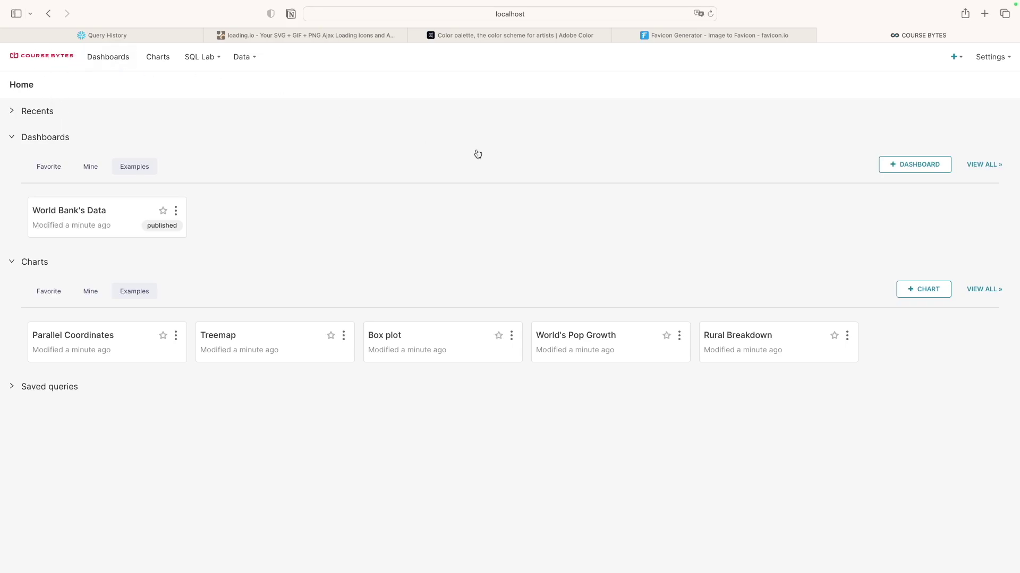
left_click(88, 212)
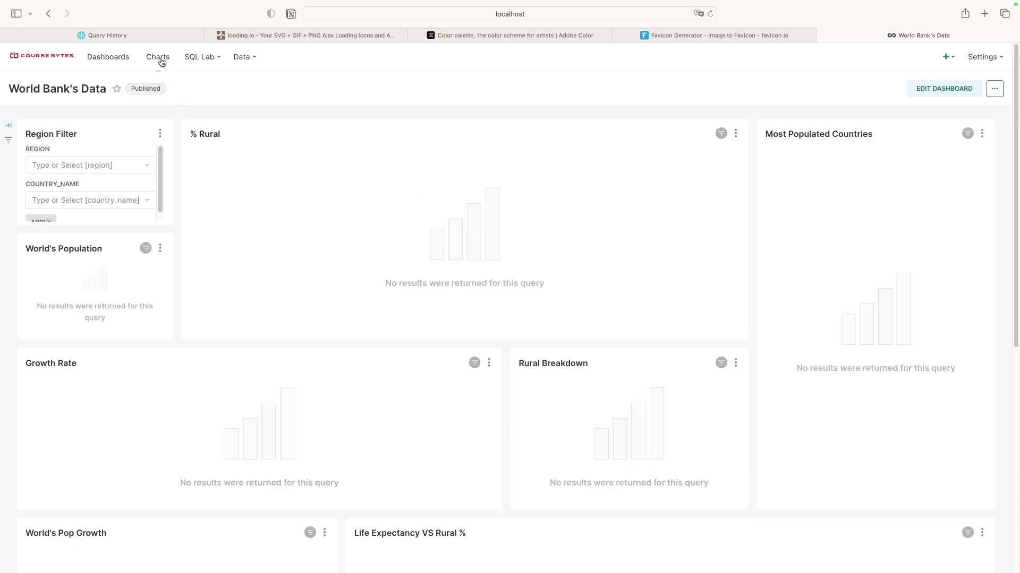
left_click(112, 56)
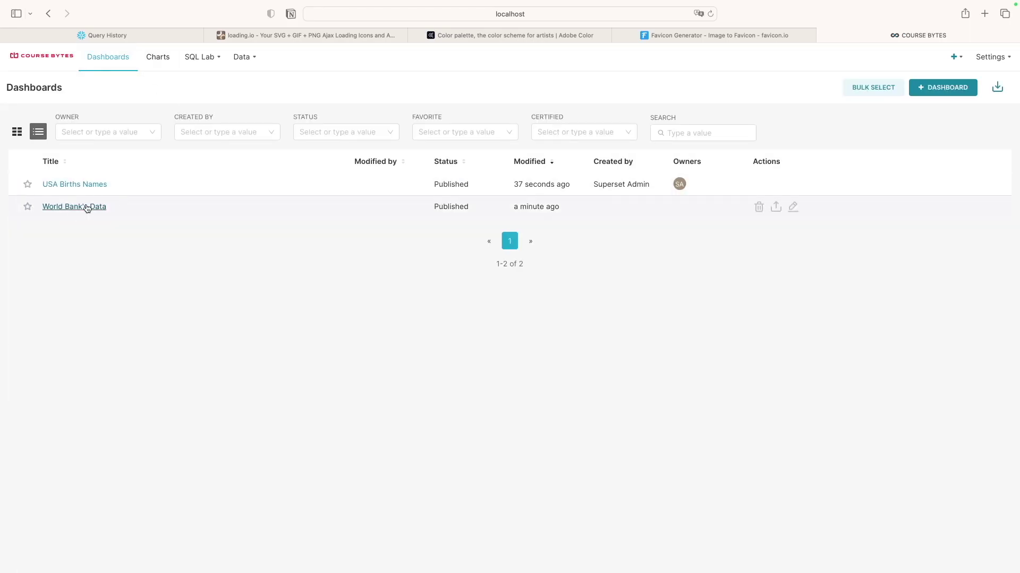
left_click(84, 185)
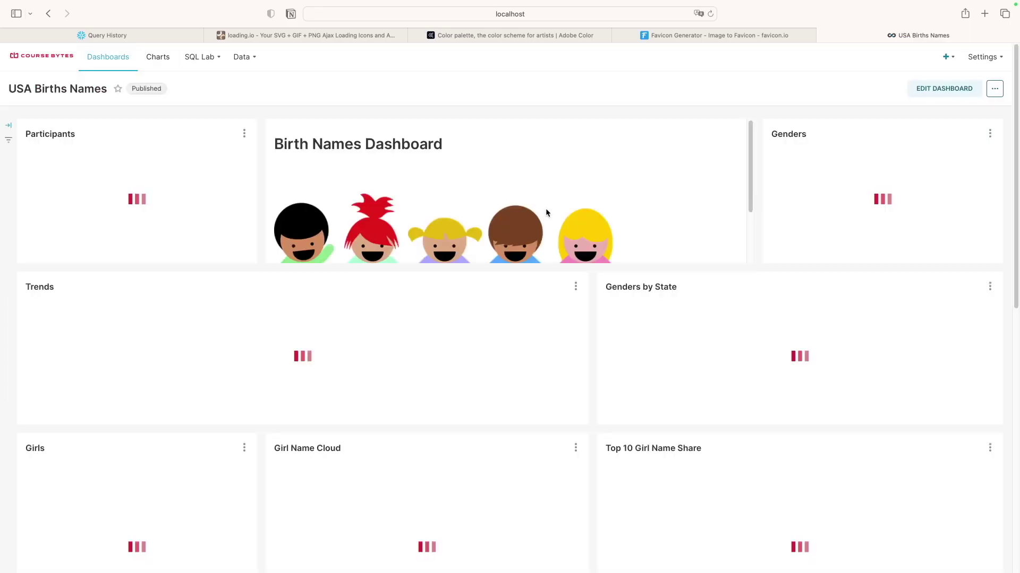
key("ctrl+Left")
key("ctrl+Left")
key("ctrl+Left")
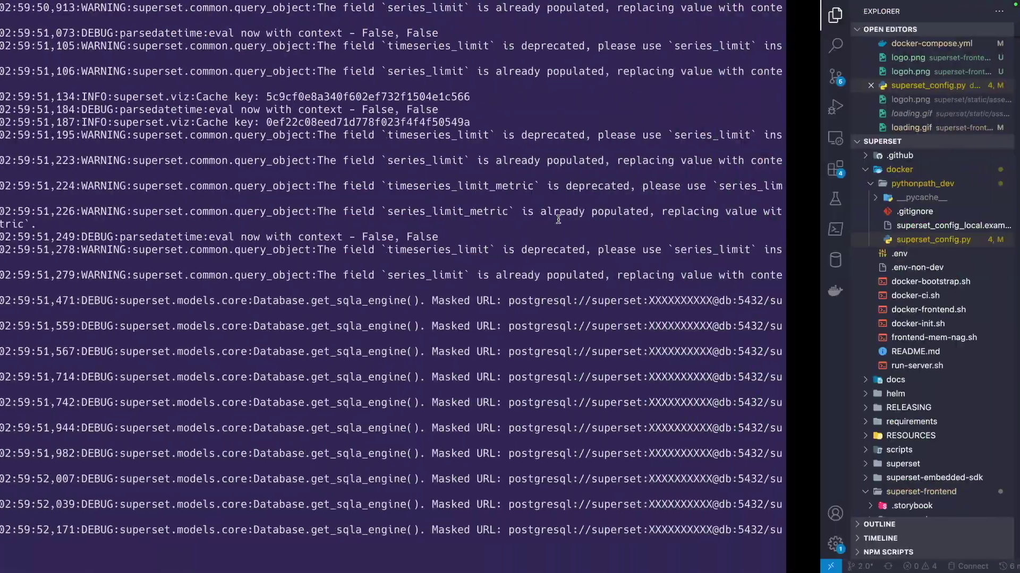
key("ctrl+Right")
key("ctrl+Right")
key("ctrl+Right")
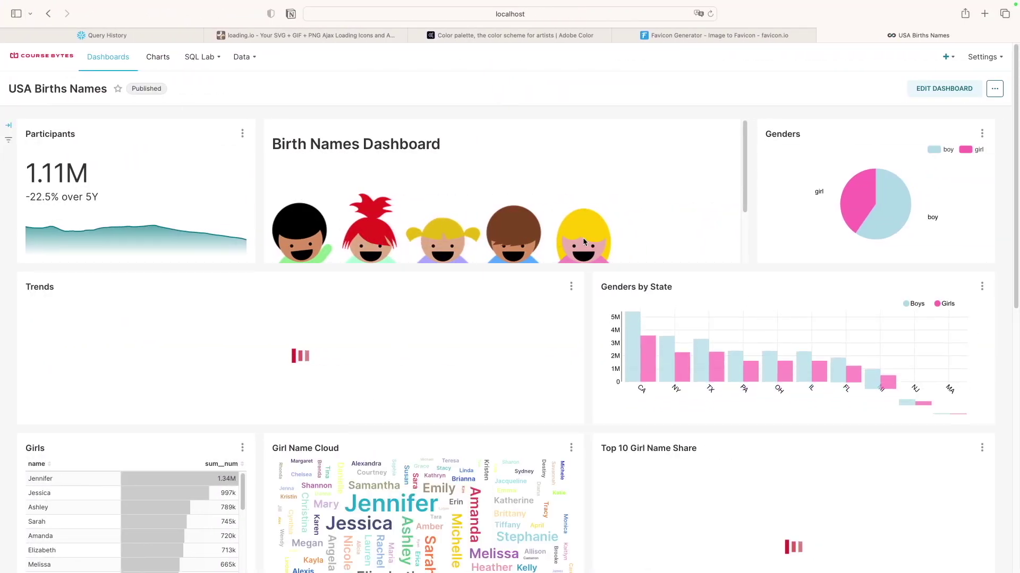
scroll(403, 450, "down", 5)
scroll(403, 450, "up", 3)
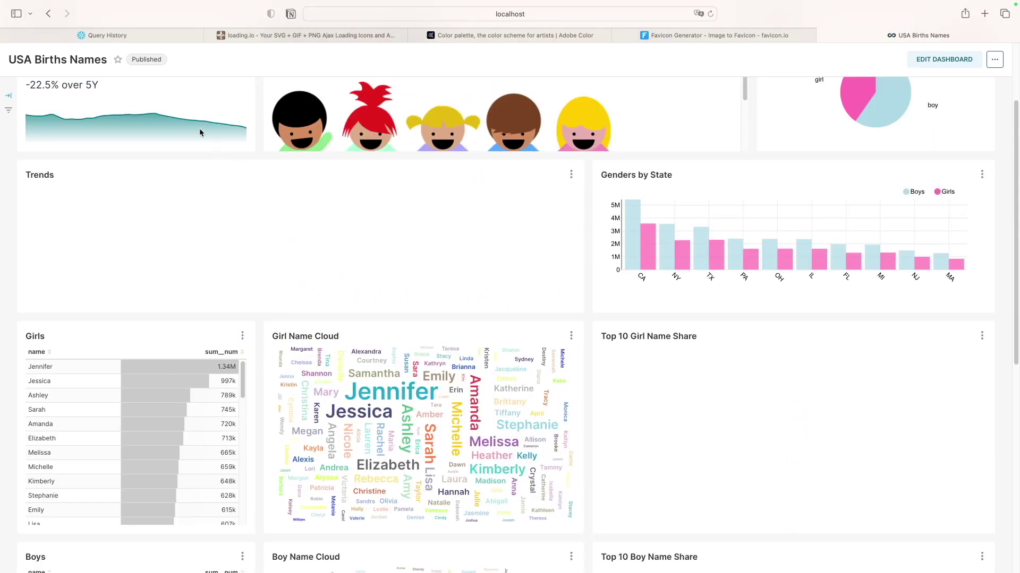
scroll(90, 183, "up", 2)
scroll(91, 183, "up", 2)
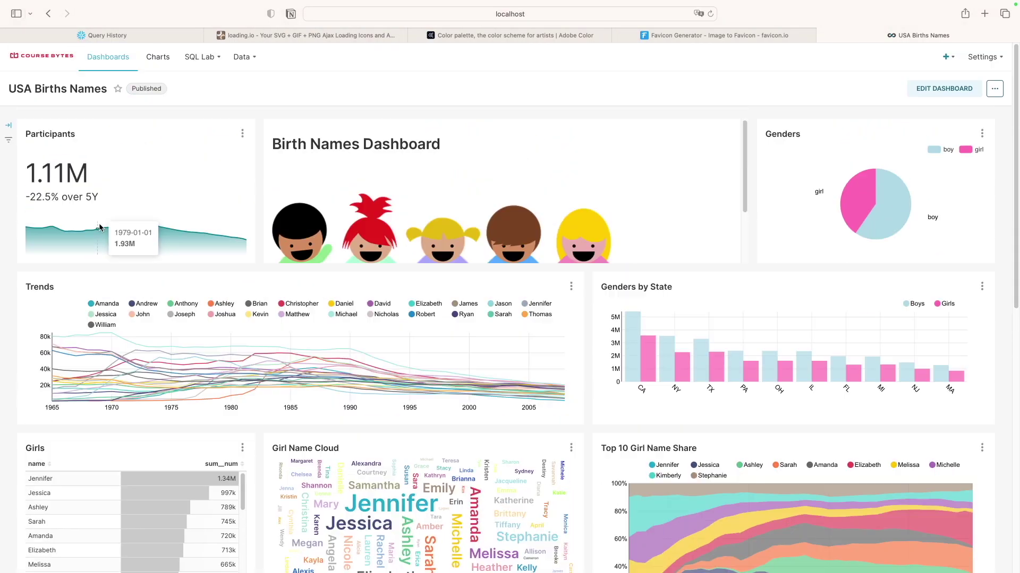
left_click(62, 60)
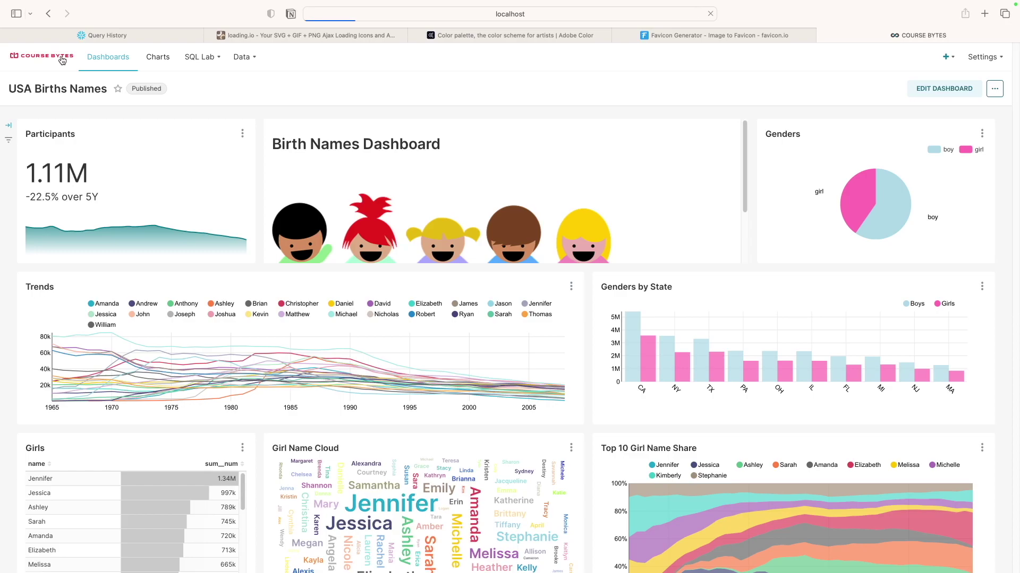